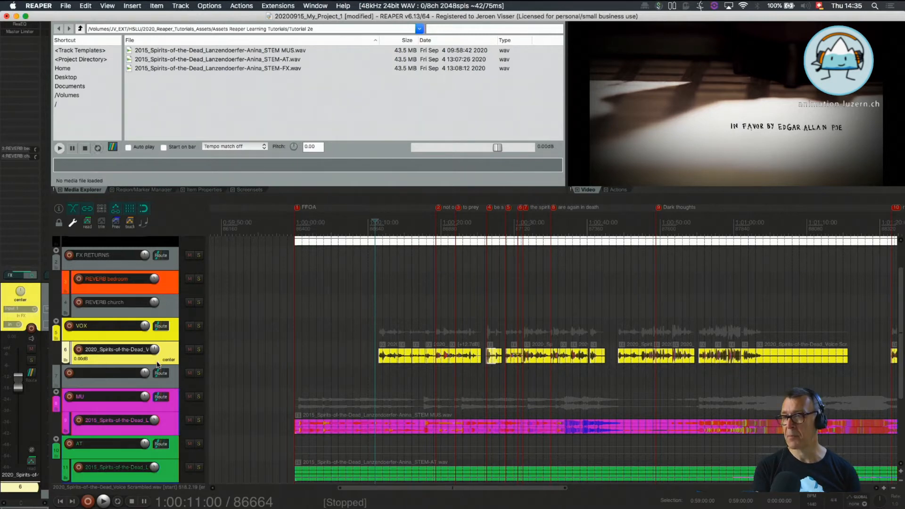
Increase the height of the yellow voice track and zoom in on its first clip
left_click_drag(158, 364, 156, 487)
scroll(388, 333, "up", 3)
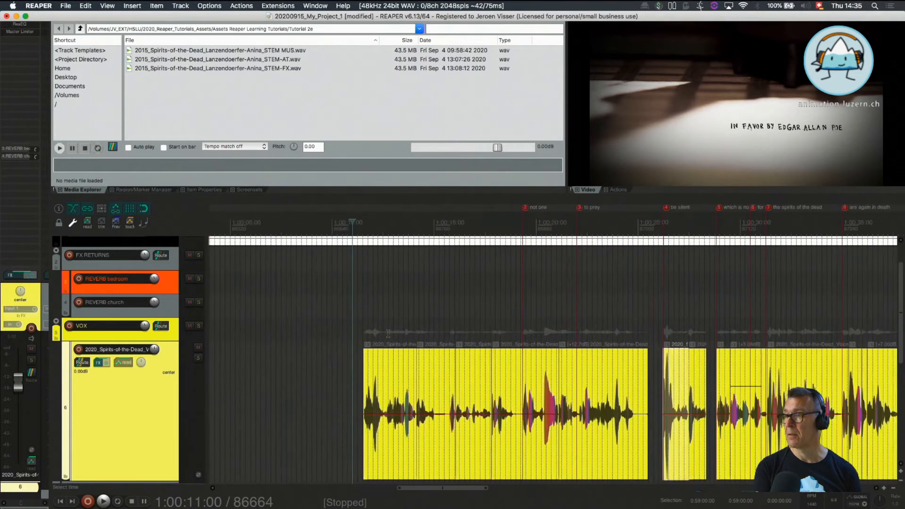
scroll(388, 333, "up", 6)
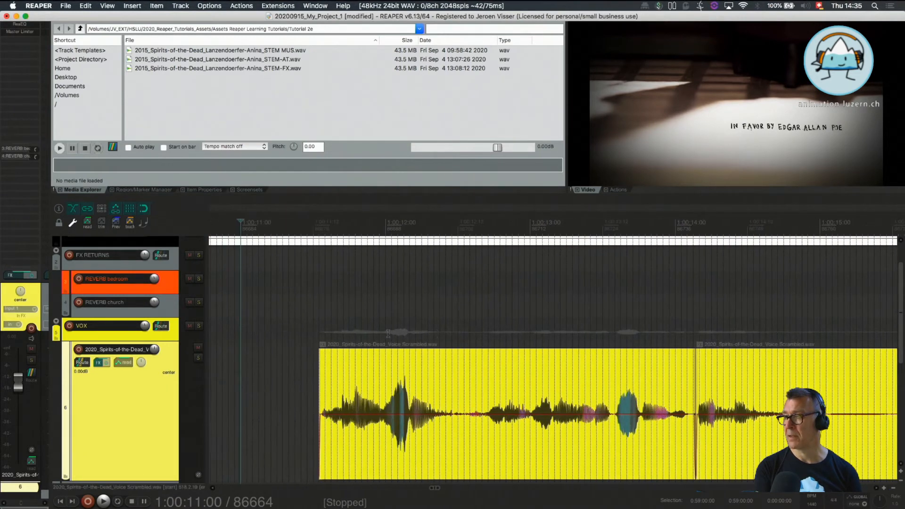
Select the first voice clip and raise its item volume to +4.71 dB, followed by +10.2 dB
left_click(446, 451)
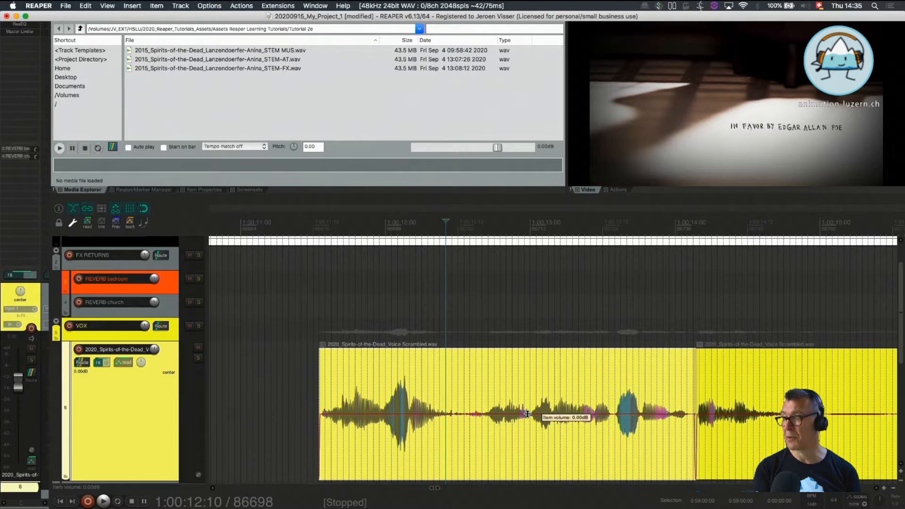
left_click_drag(527, 414, 529, 366)
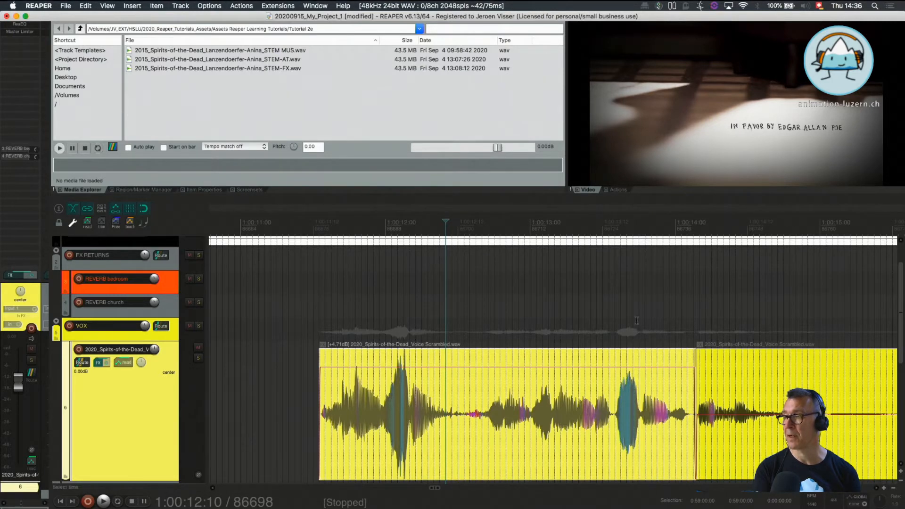
left_click_drag(557, 368, 557, 266)
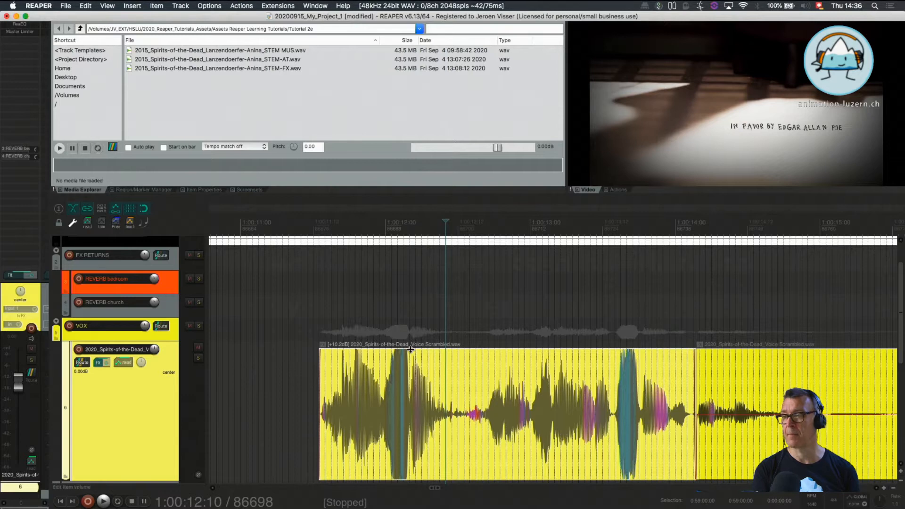
Examine the boosted clip's waveform peaks up close, and return its item volume to 0 dB
scroll(386, 384, "up", 5)
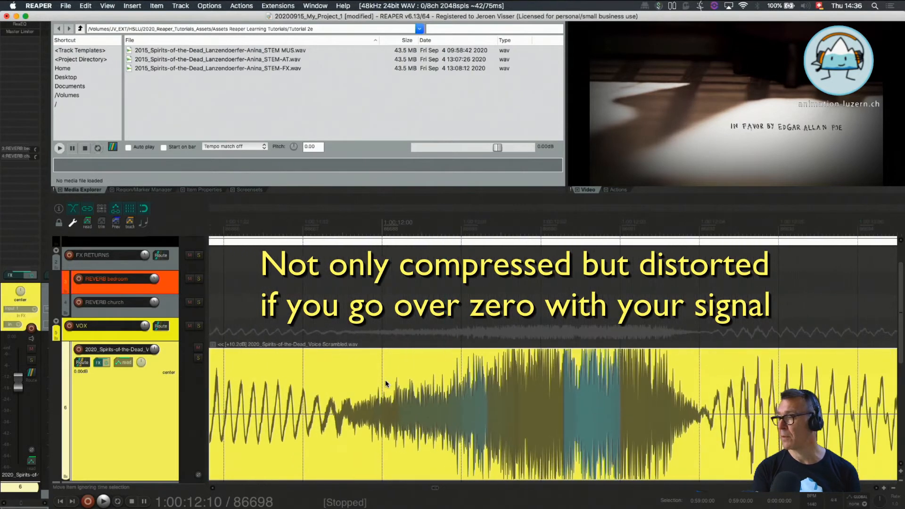
scroll(385, 383, "up", 3)
scroll(575, 270, "up", 4)
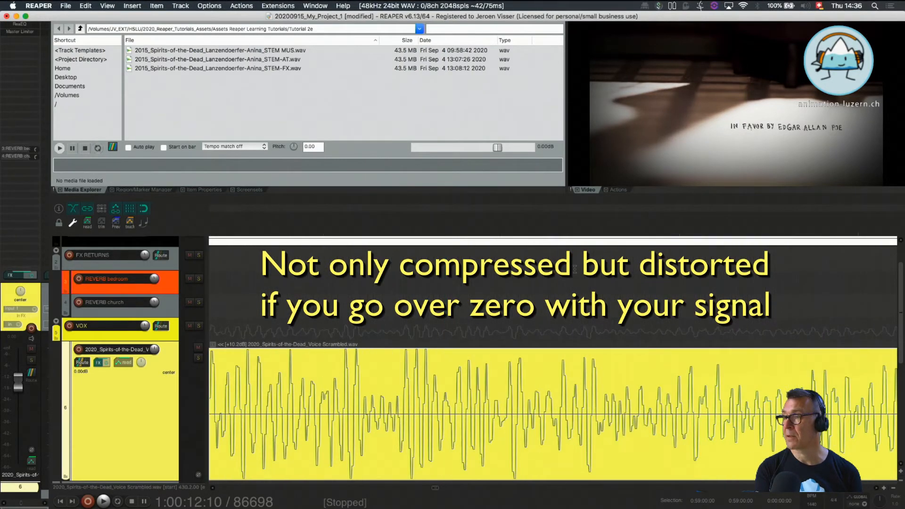
scroll(575, 269, "up", 2)
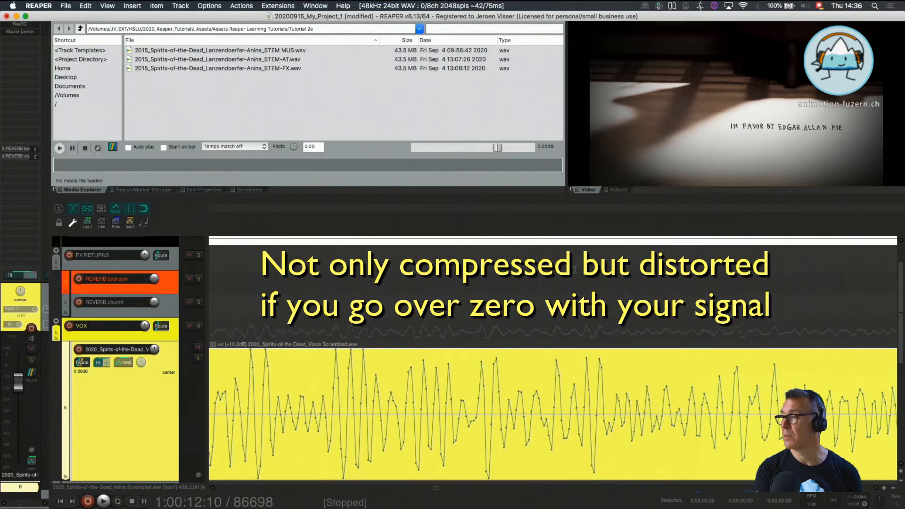
scroll(575, 269, "down", 3)
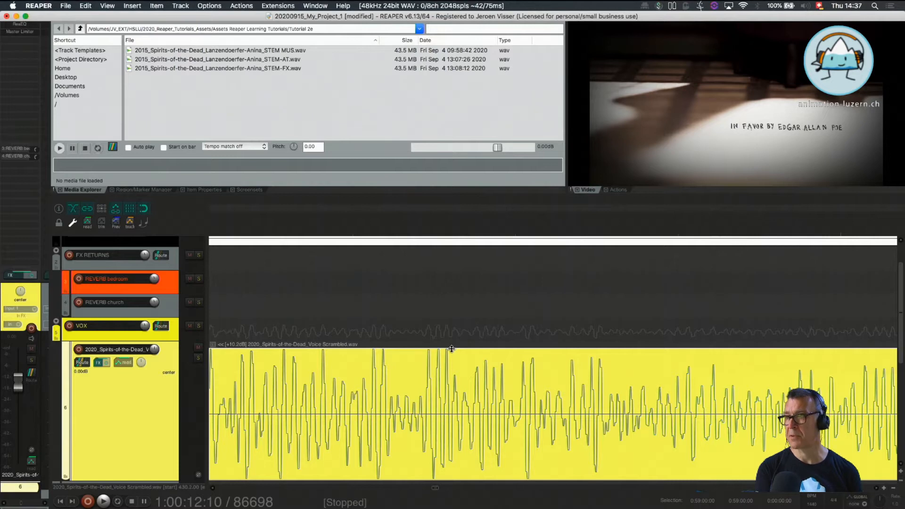
left_click_drag(452, 349, 458, 489)
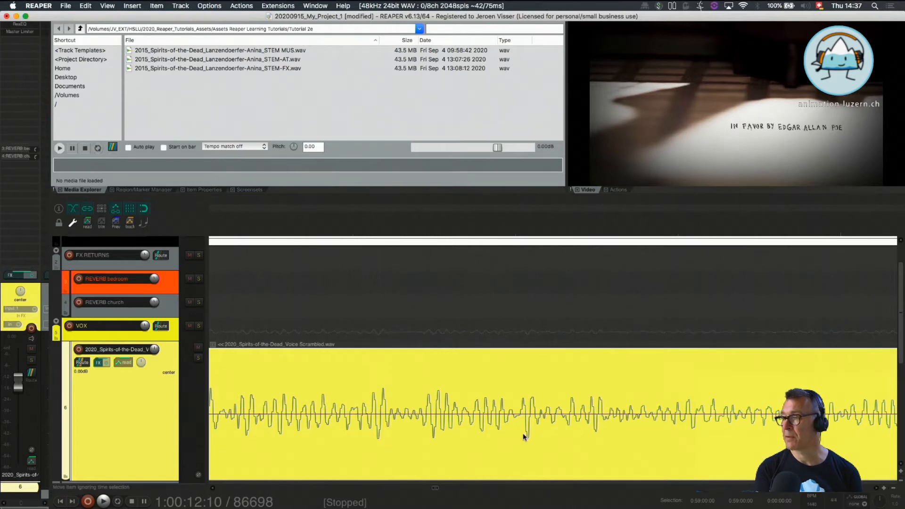
scroll(524, 437, "down", 5)
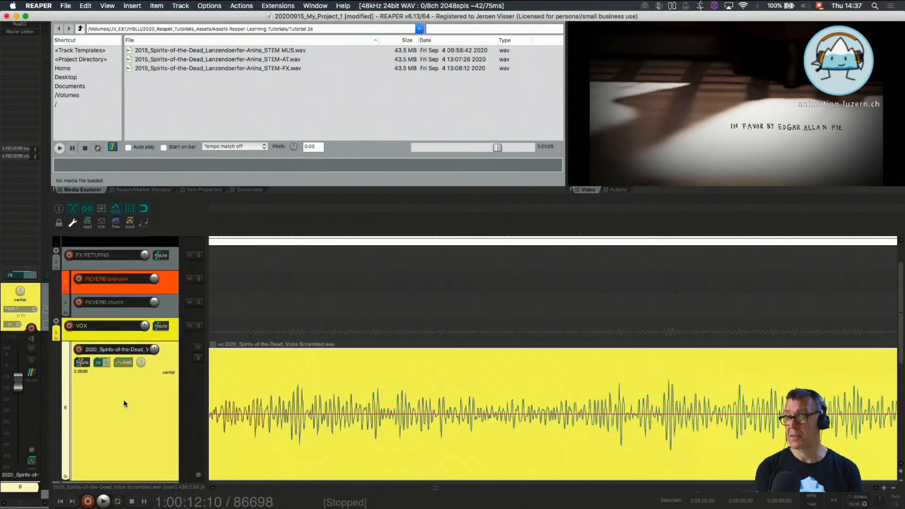
Bring up the Master Limiter in the voice track's effects chain and set its threshold to about -9.7 dB
left_click(100, 363)
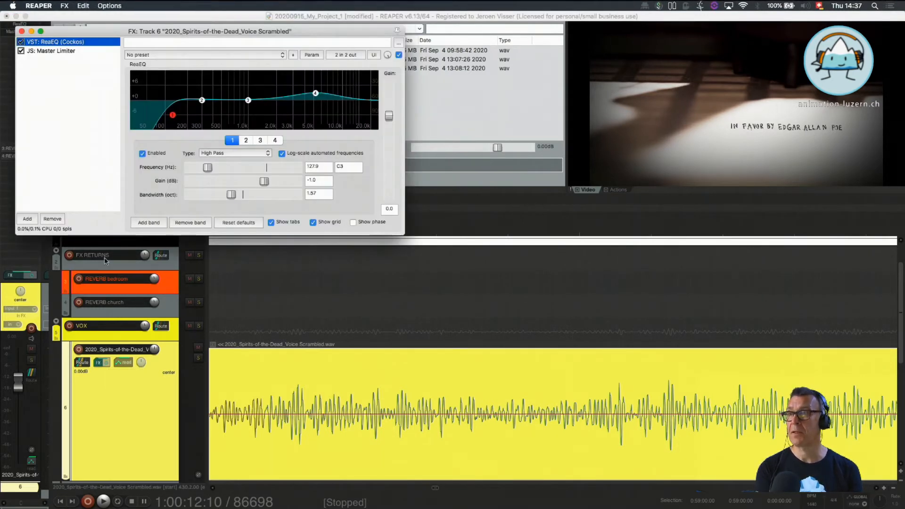
left_click(66, 82)
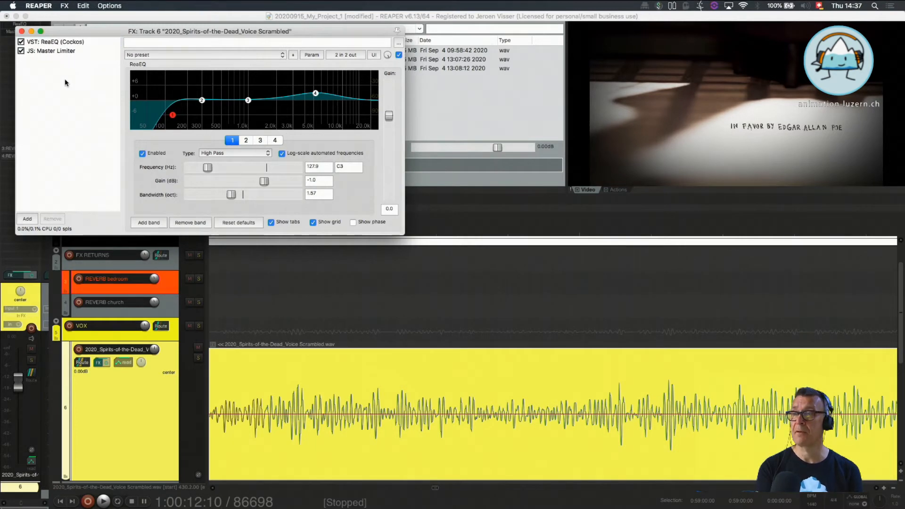
left_click(54, 44)
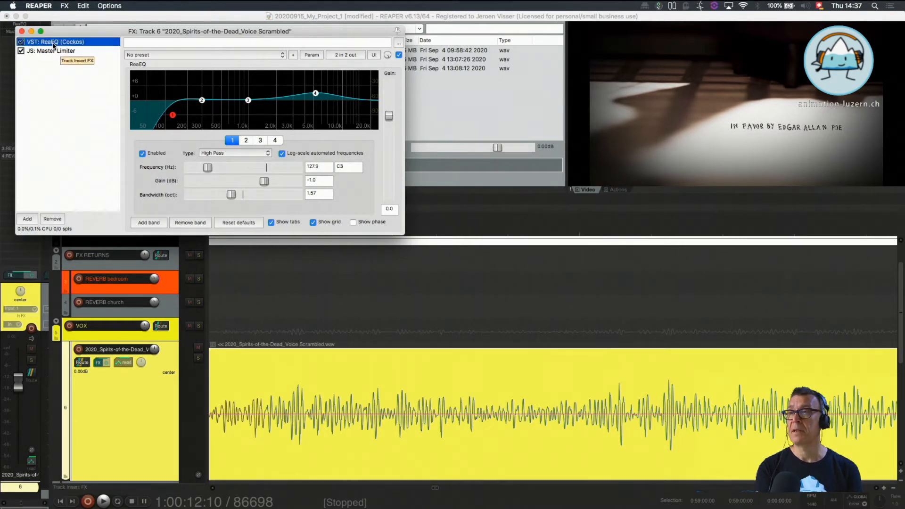
left_click(49, 50)
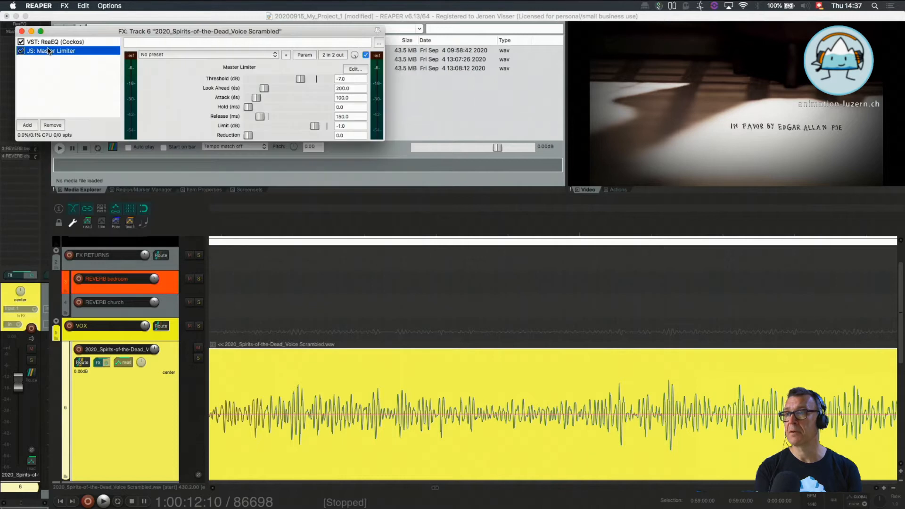
left_click_drag(168, 30, 262, 176)
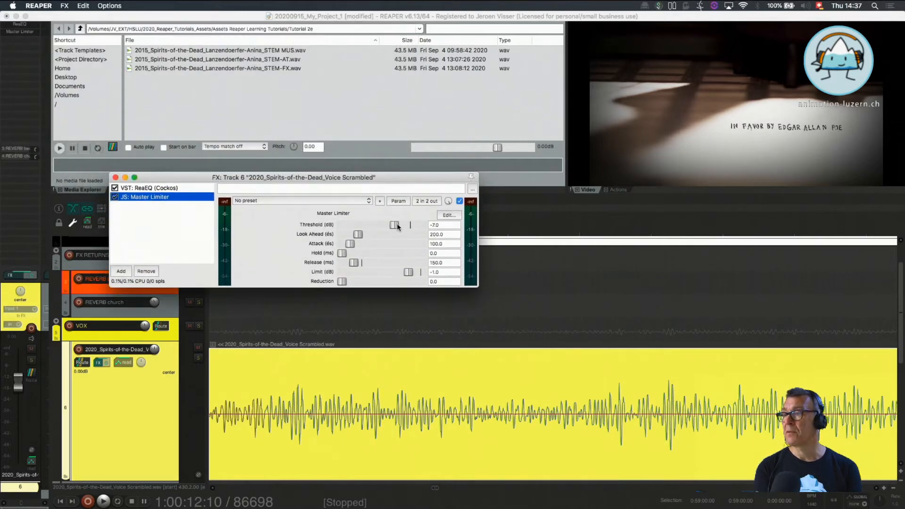
left_click_drag(397, 227, 407, 230)
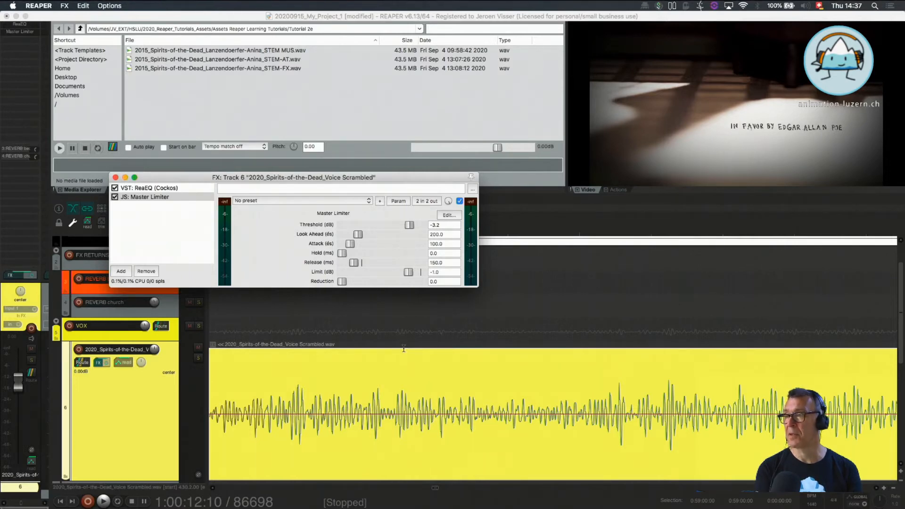
left_click_drag(401, 225, 383, 225)
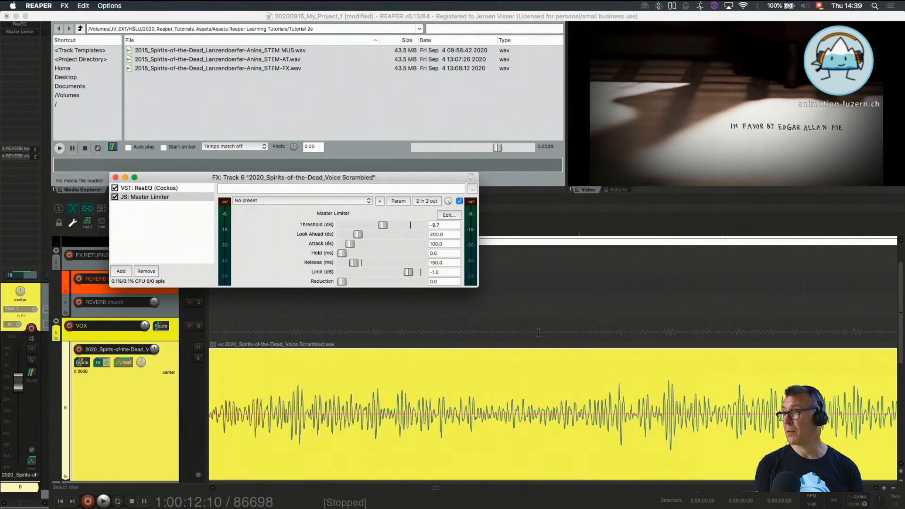
Set the time selection to the first voice clip, turn on looping, and solo the voice track
scroll(564, 366, "down", 5)
scroll(564, 366, "up", 8)
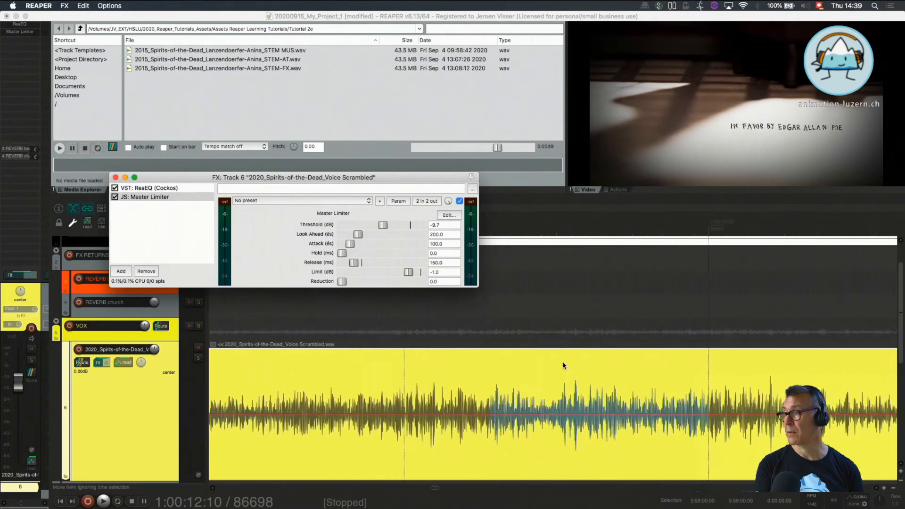
scroll(564, 366, "down", 8)
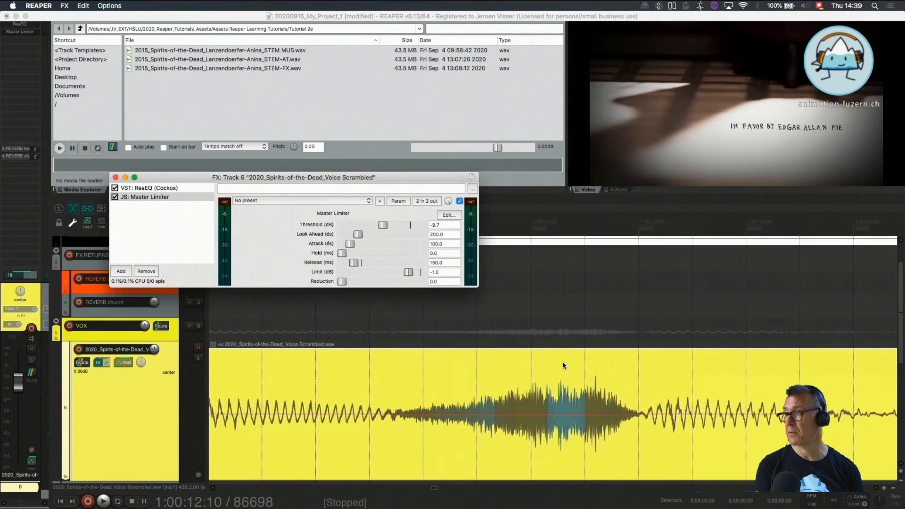
scroll(563, 365, "down", 3)
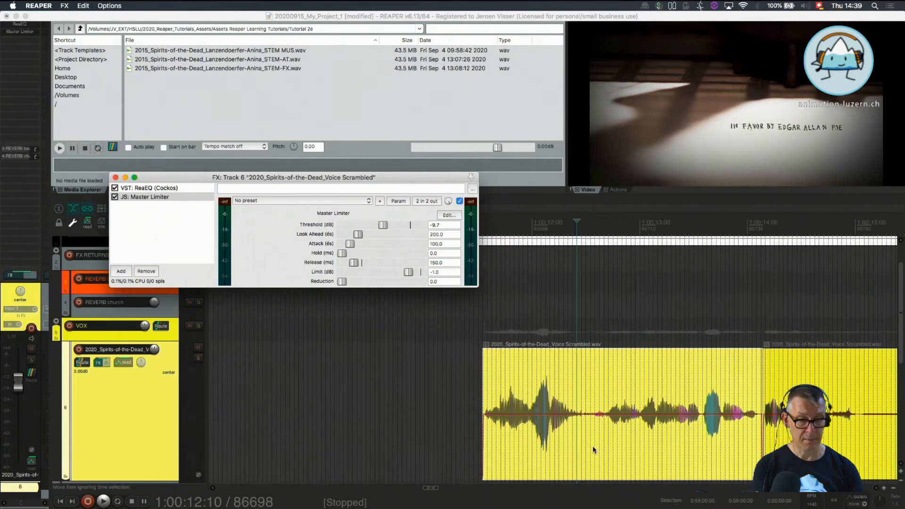
double_click(621, 447, "shift")
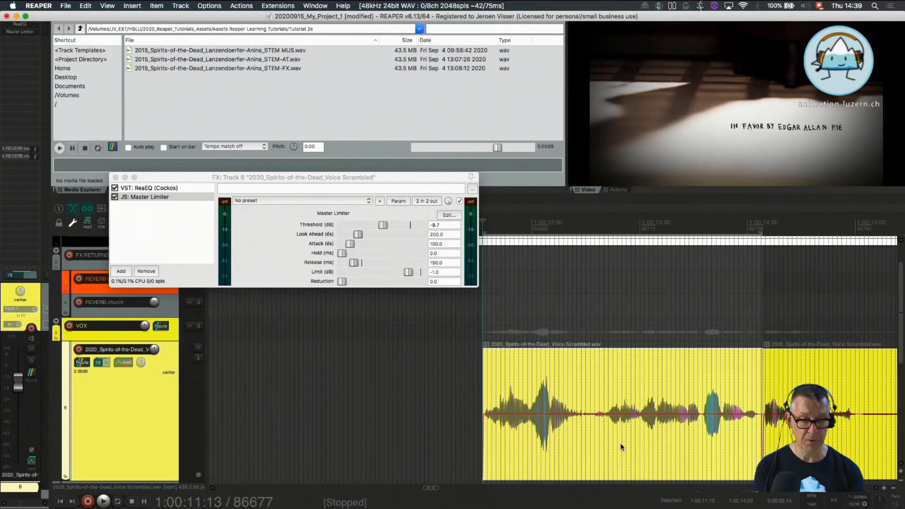
key("r")
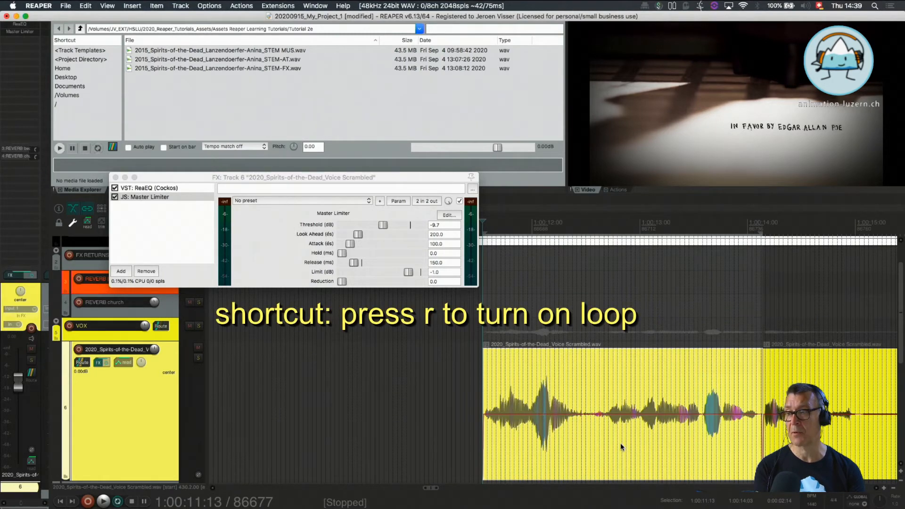
left_click(198, 358)
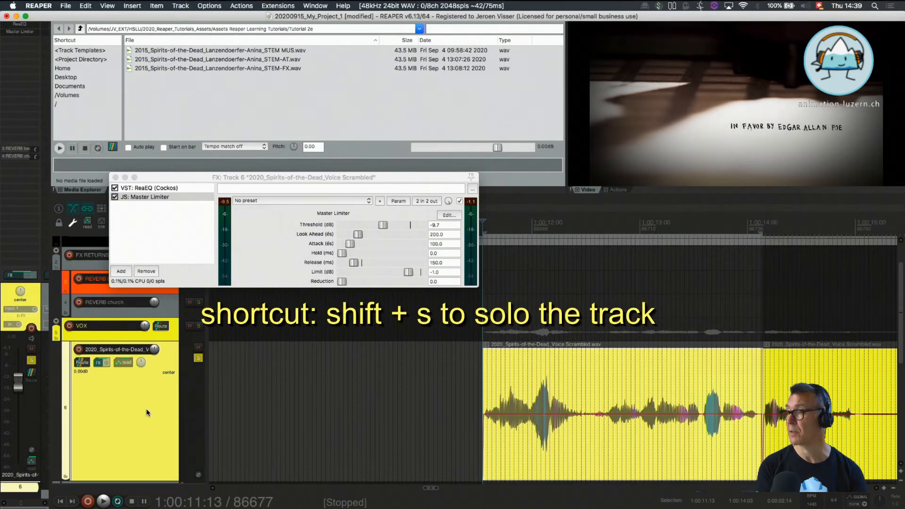
Lower the Master Limiter threshold to -16.3 dB while the looped voice clip plays, and stop playback
key("space")
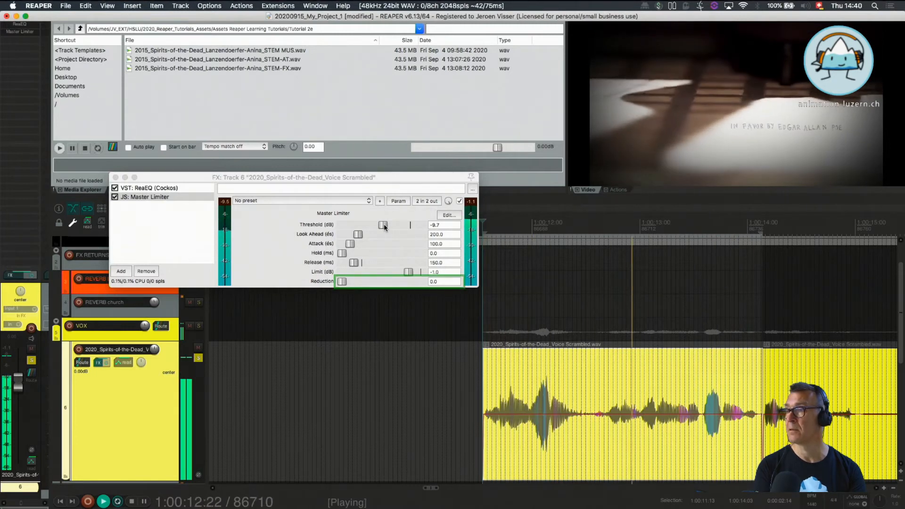
left_click_drag(384, 227, 357, 226)
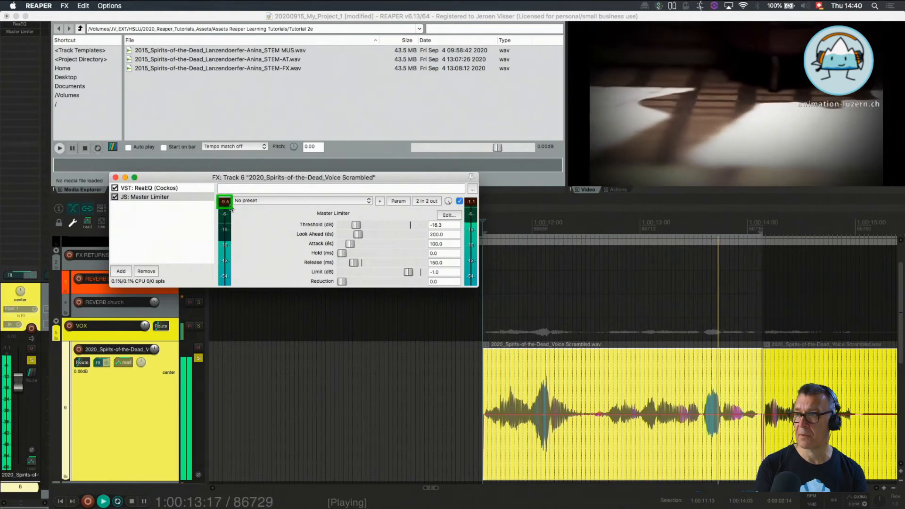
key("space")
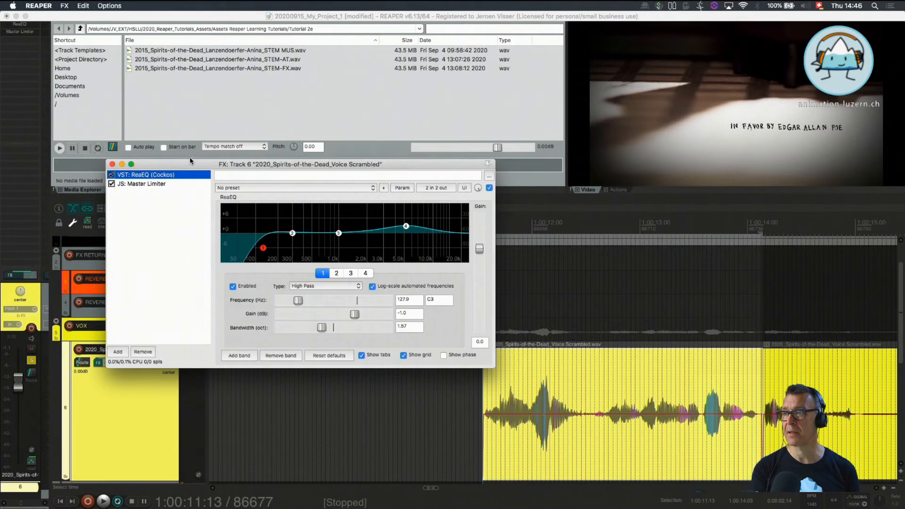
Move the effects window clear of the voice clips and place the edit cursor at 1:00:11:20 near the first clip's start
left_click_drag(191, 164, 204, 75)
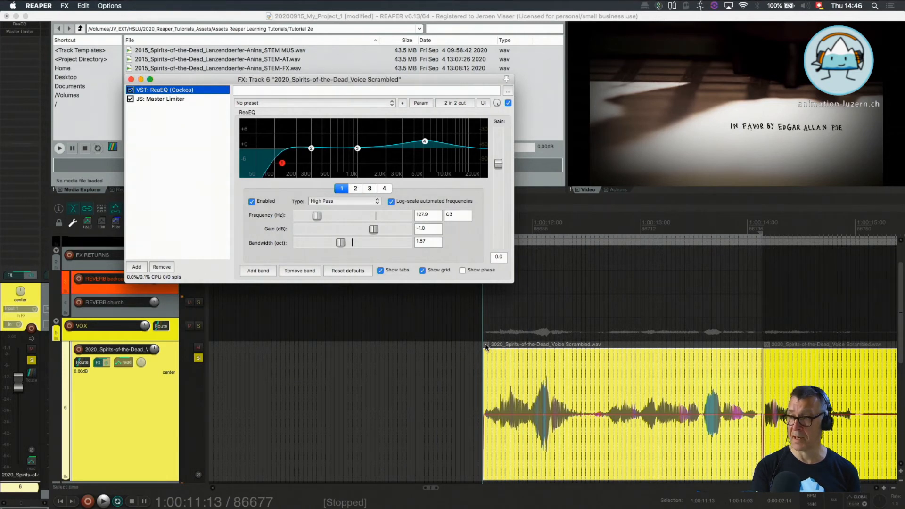
left_click(115, 423)
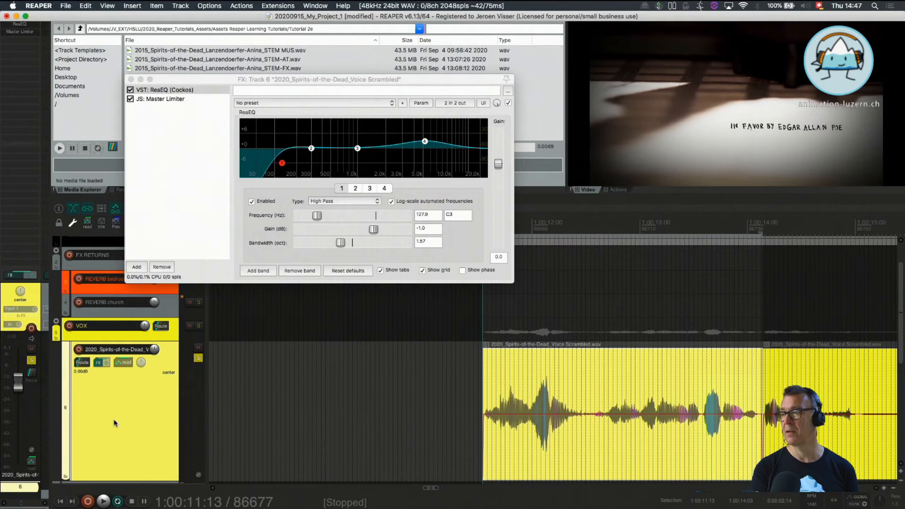
scroll(390, 419, "down", 4)
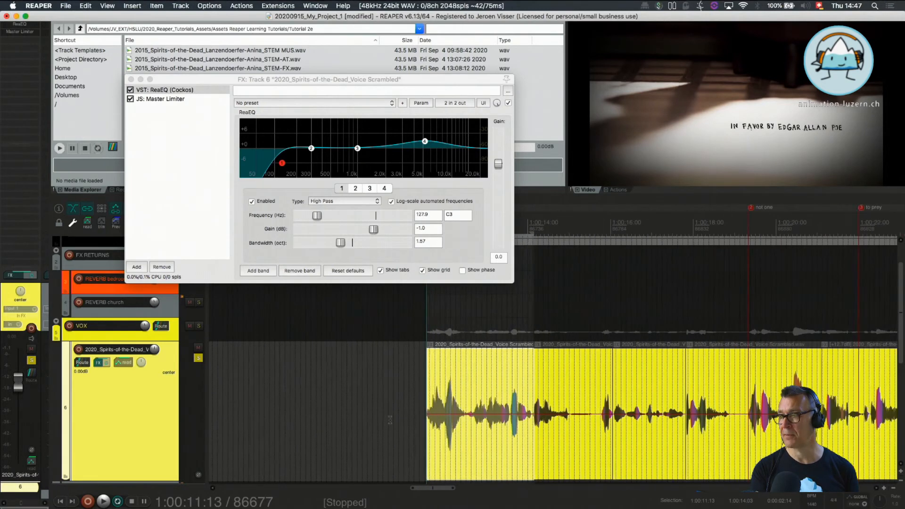
scroll(390, 420, "down", 3)
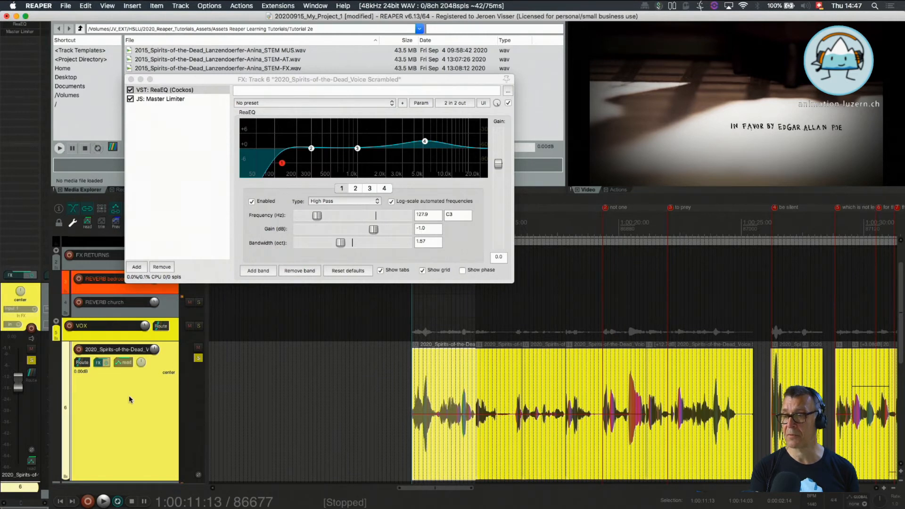
left_click(455, 372)
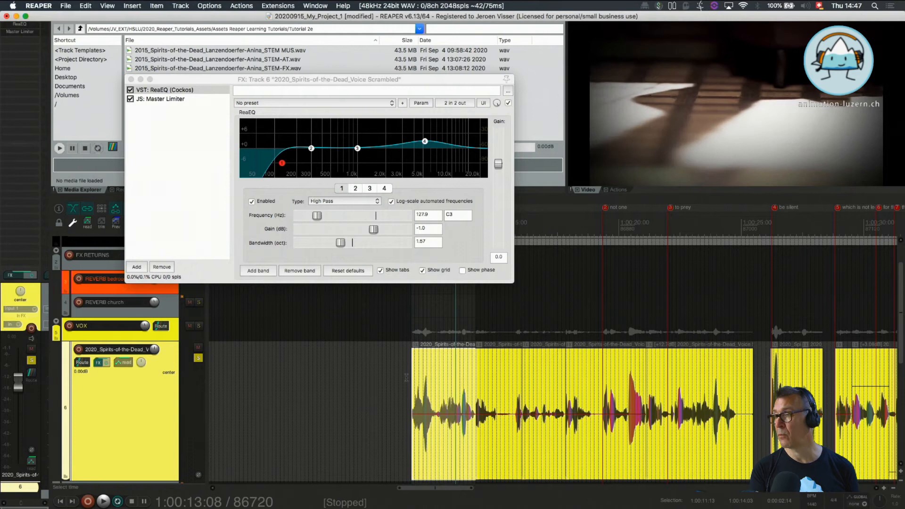
left_click(439, 383)
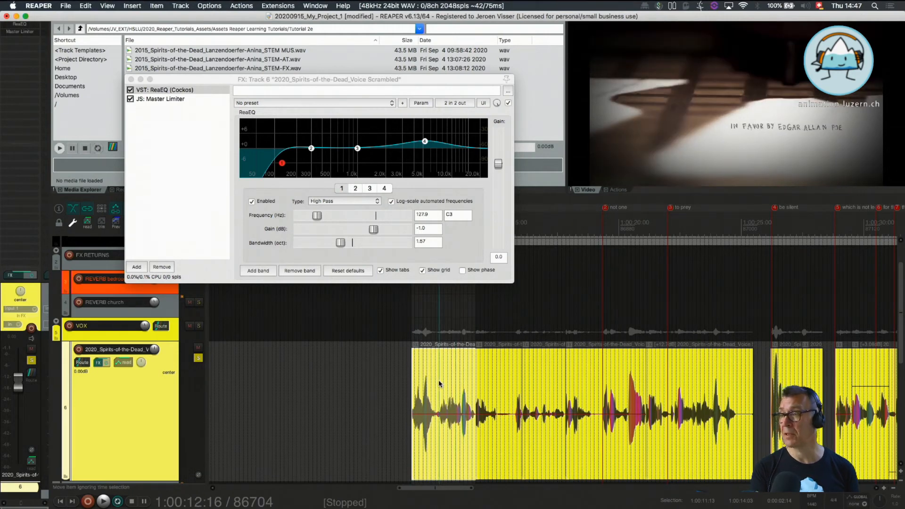
left_click(420, 366)
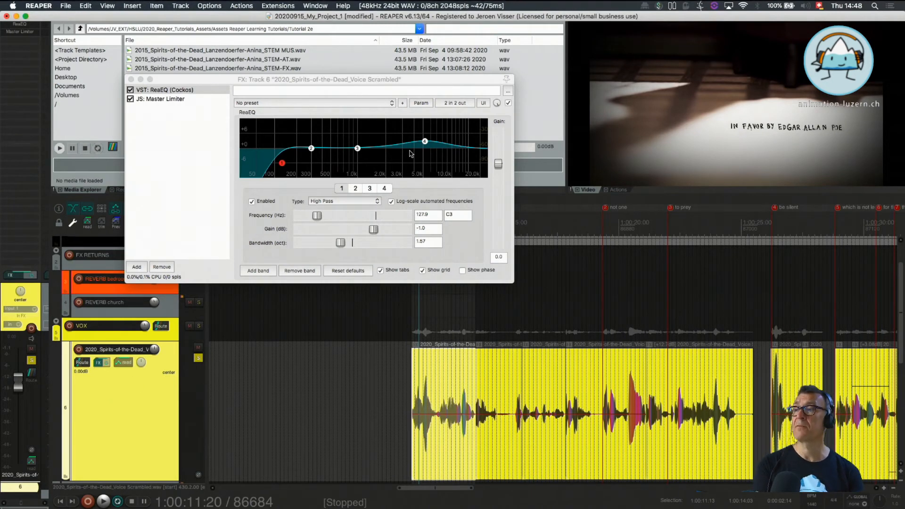
Adjust ReaEQ band 4 to a gain of 2.3 dB at about 4830.9 Hz
mouse_move(425, 142)
left_mouse_down()
mouse_move(422, 151)
mouse_move(423, 143)
left_mouse_up()
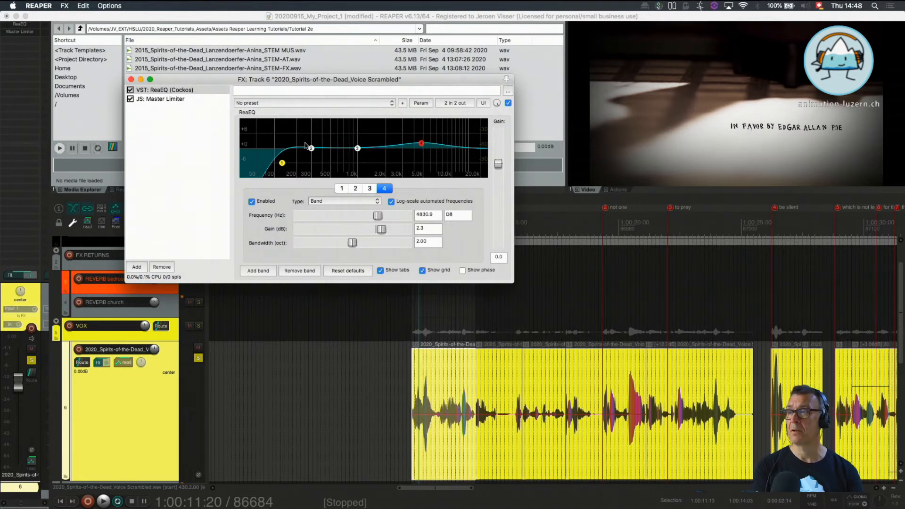
Set ReaEQ's high-pass band 1 to a frequency of about 117 Hz
left_click(283, 163)
left_click_drag(287, 163, 277, 160)
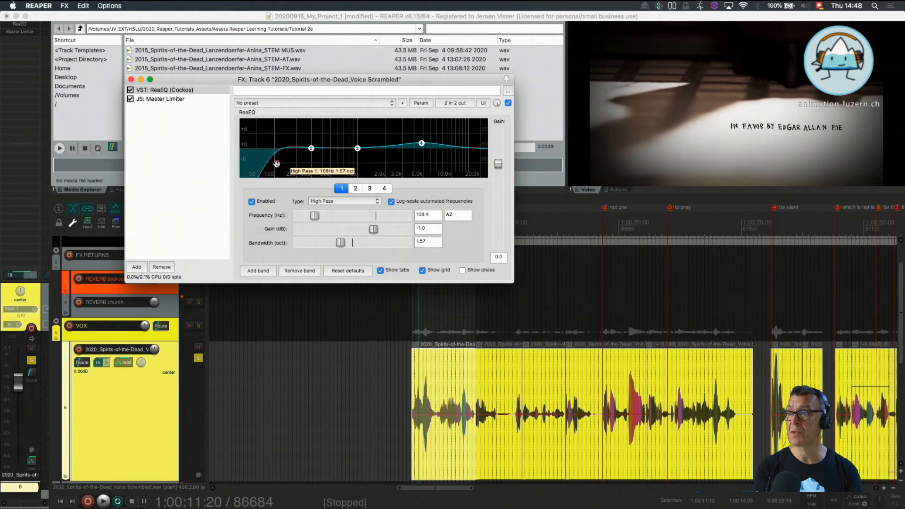
left_click_drag(277, 164, 279, 169)
left_click(206, 135)
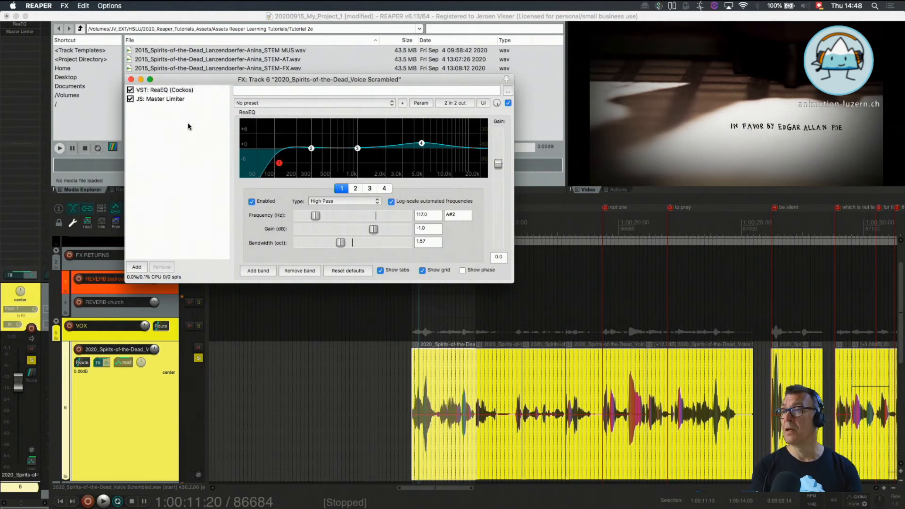
Place the edit cursor at 1:00:12:12 in the first voice clip and close the voice track's effects window
left_click(435, 382)
left_click(204, 170)
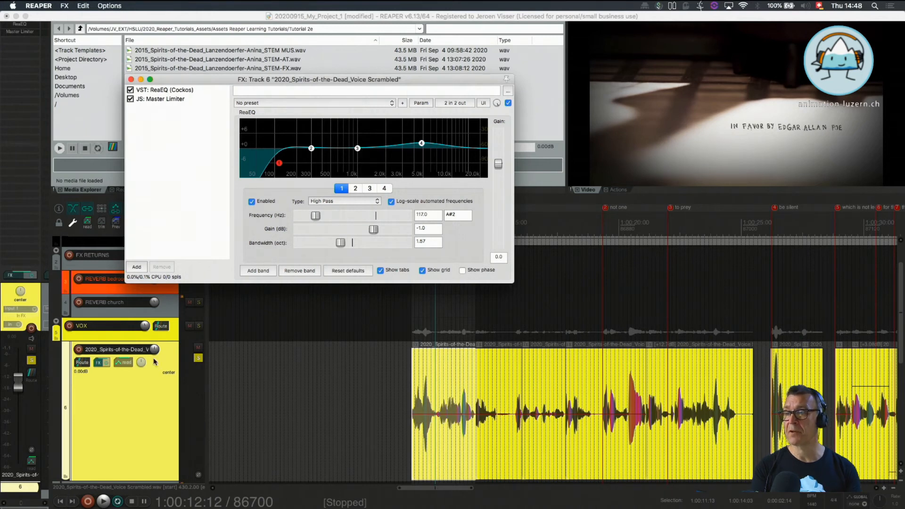
left_click(129, 313)
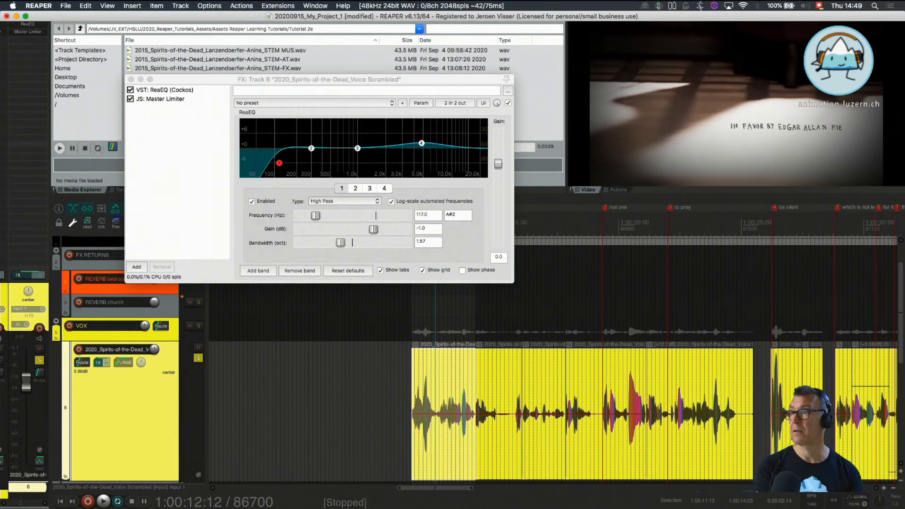
left_click(130, 80)
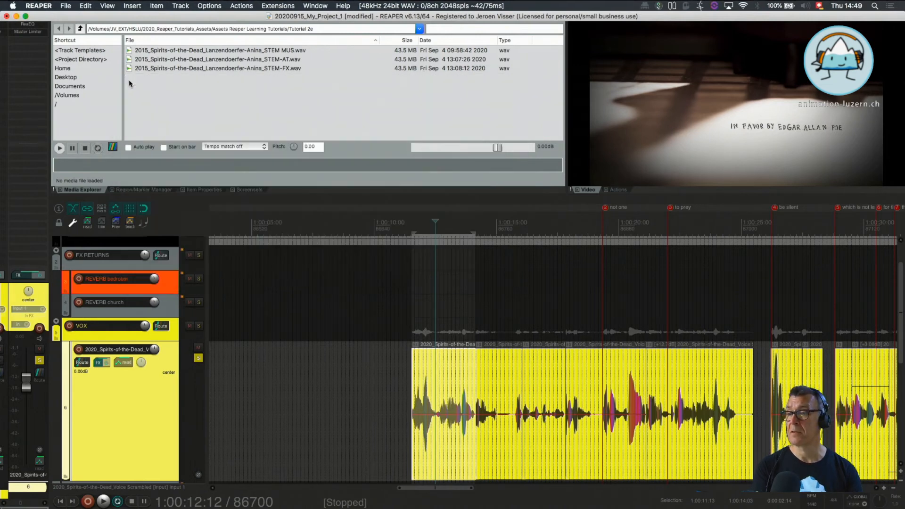
Select the second voice clip and open its own item effects chain
scroll(240, 349, "down", 3)
scroll(240, 349, "down", 2)
scroll(240, 349, "down", 1)
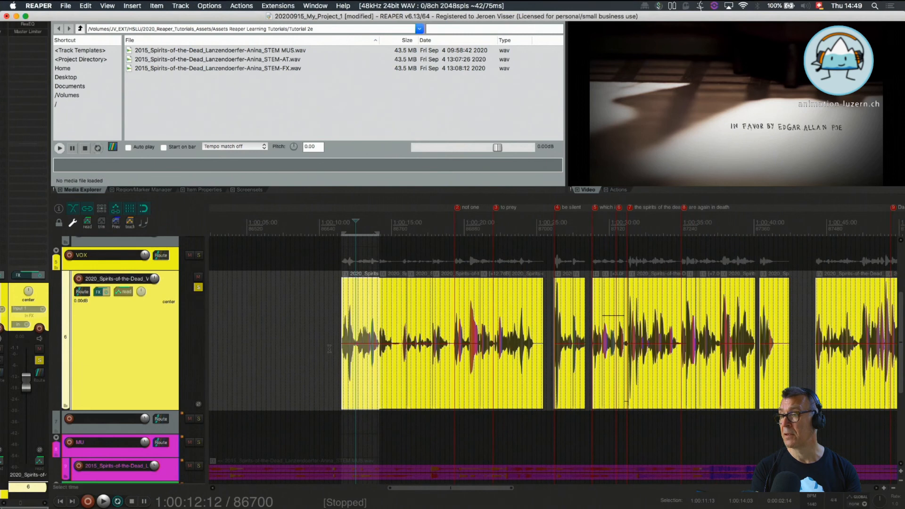
left_click(392, 365)
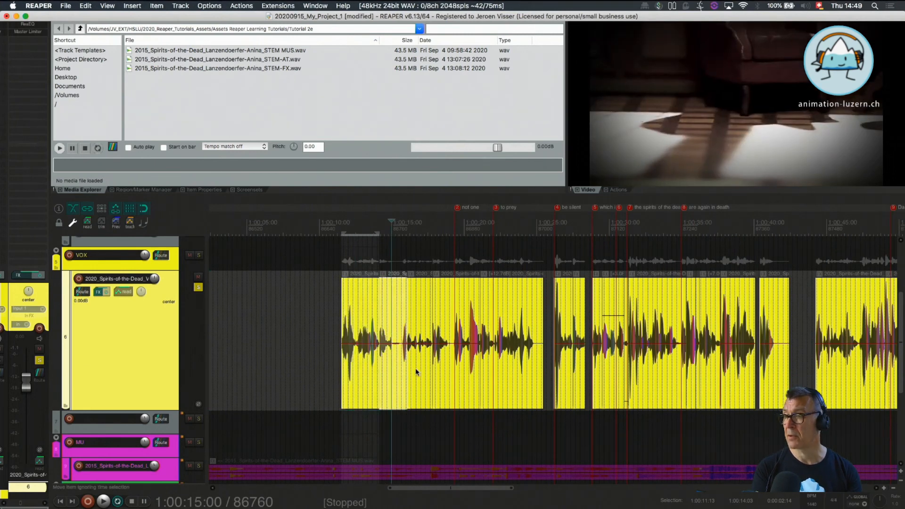
left_click(445, 372)
left_click(398, 301)
key("shift+e")
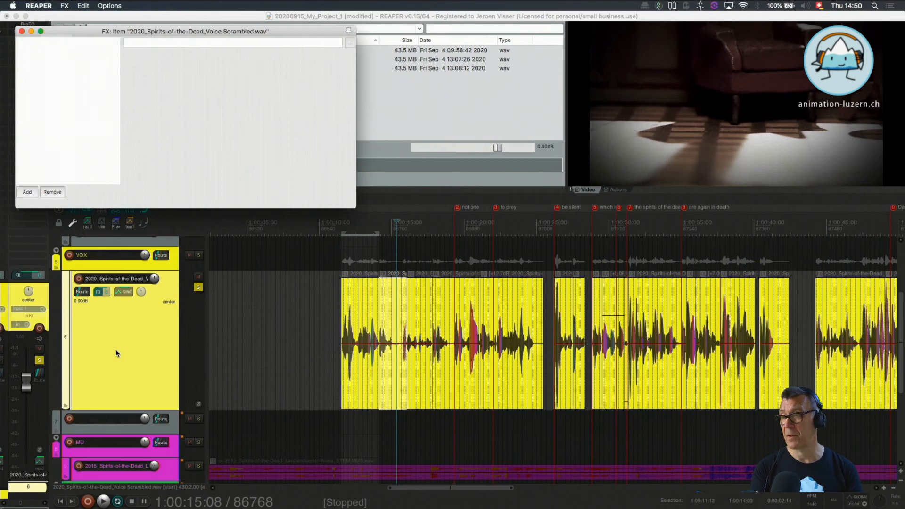
left_click(366, 290)
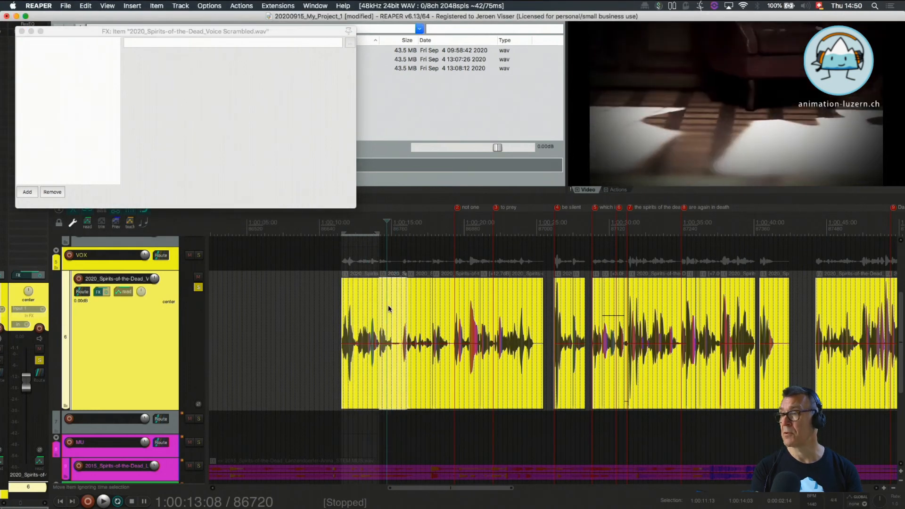
left_click(426, 298)
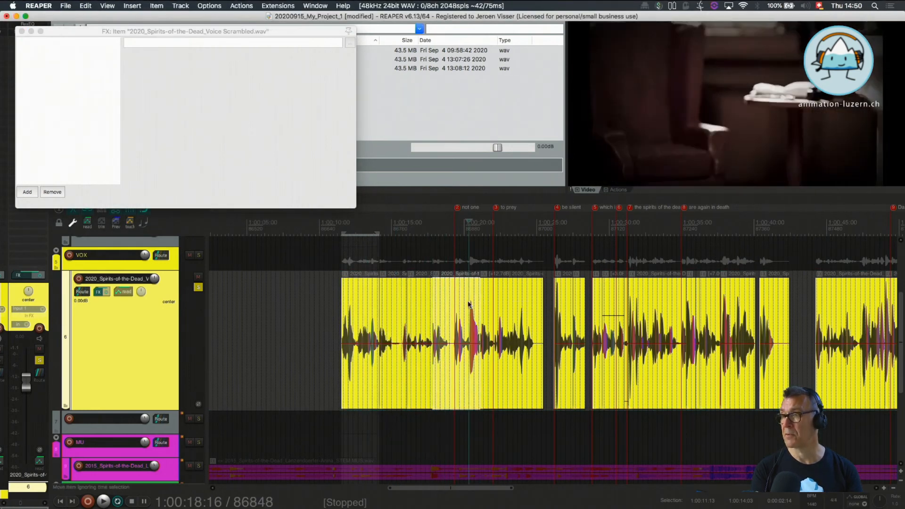
left_click(492, 311)
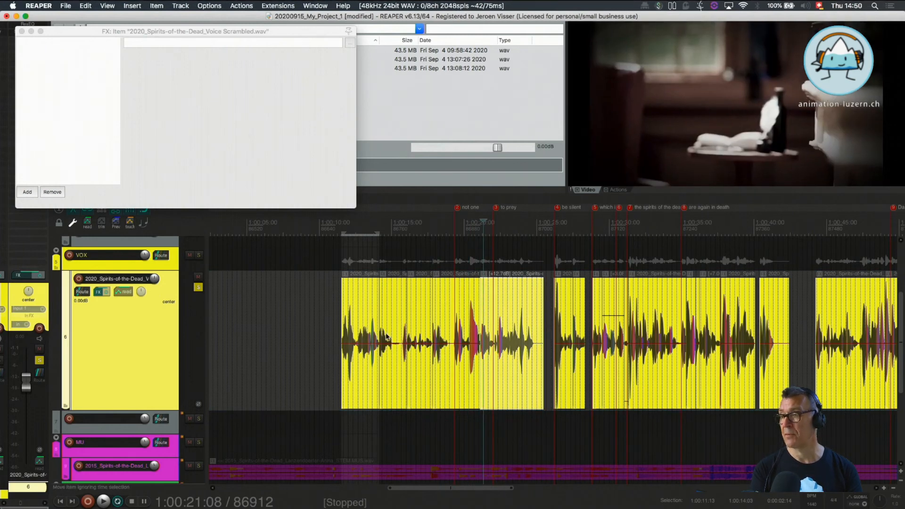
Select the second voice clip and give it a custom green colour
left_click(389, 302)
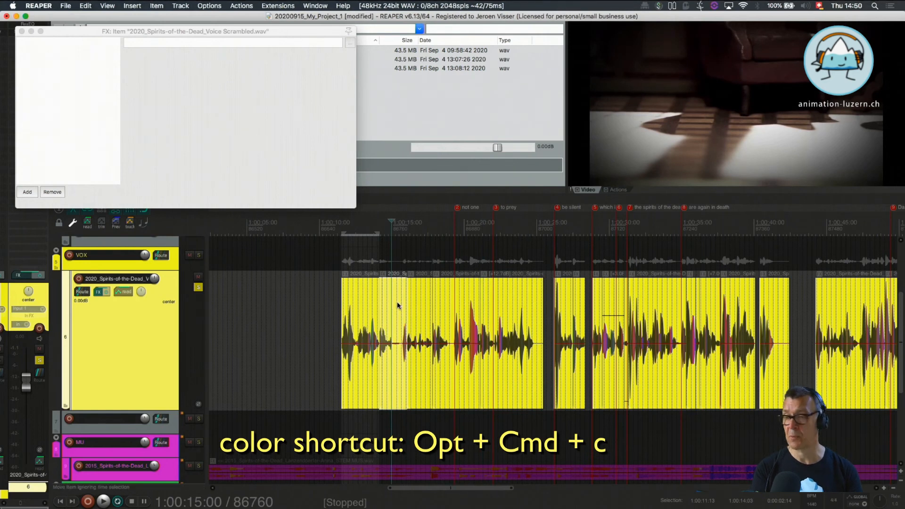
left_click(397, 306)
key("alt+super+c")
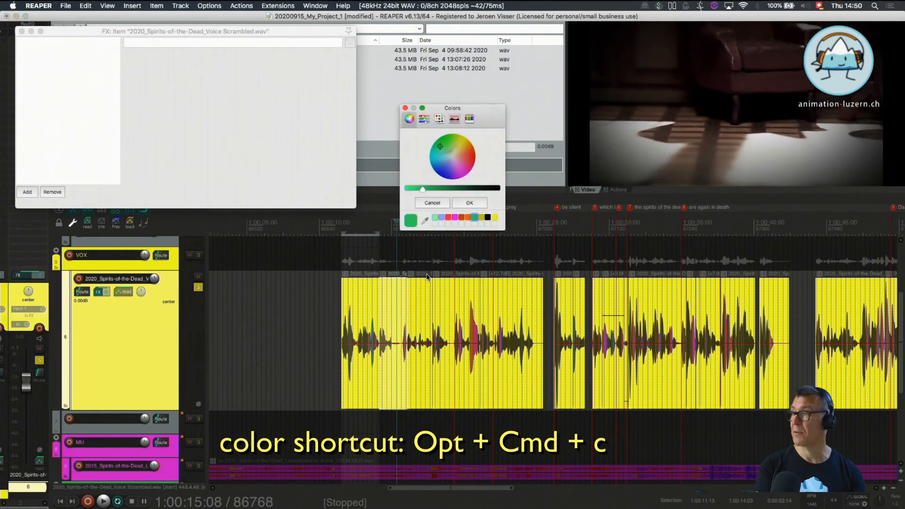
left_click(470, 204)
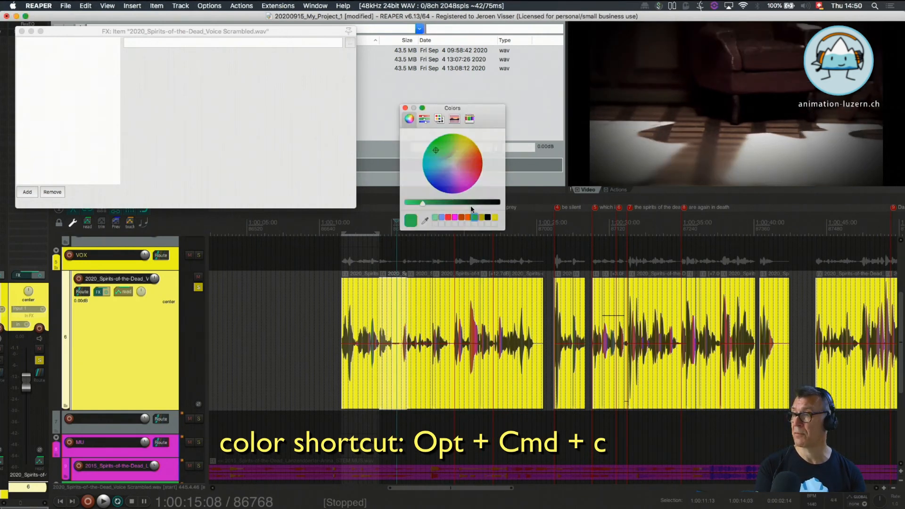
left_click(386, 376)
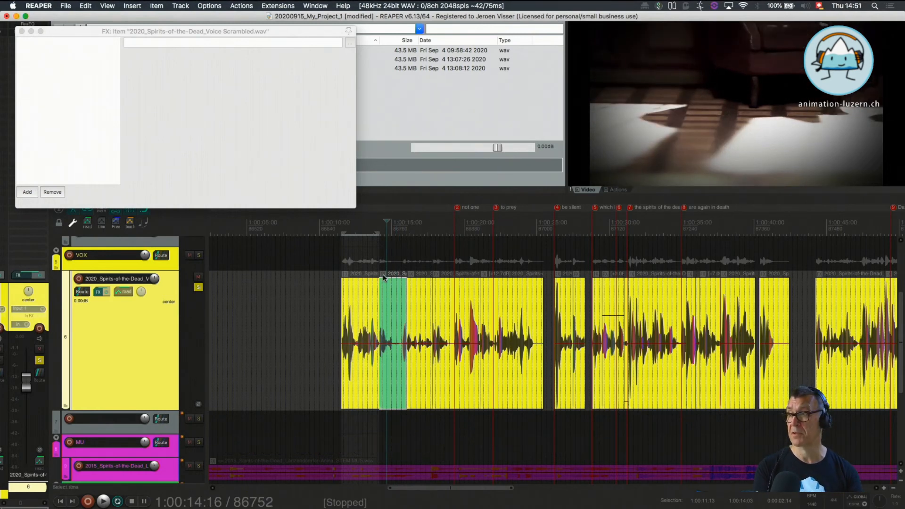
Colour the voice clip around 1:00:33:00, between markers 7 and 8, the same green
left_click(650, 293)
right_click(649, 296)
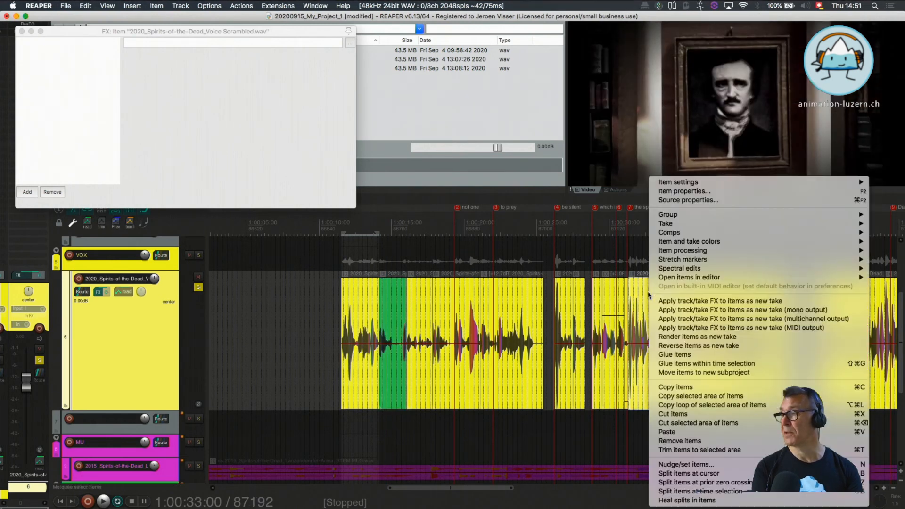
left_click(581, 236)
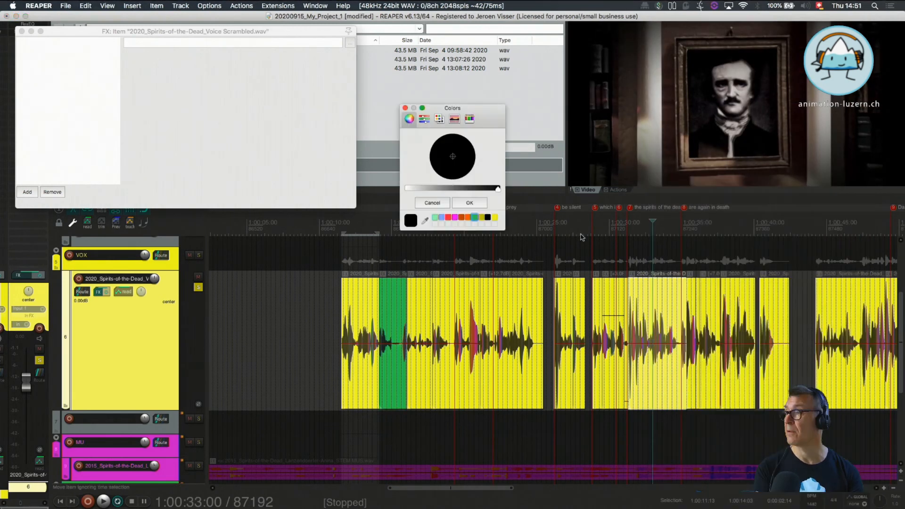
left_click(474, 219)
left_click(471, 202)
left_click(664, 374)
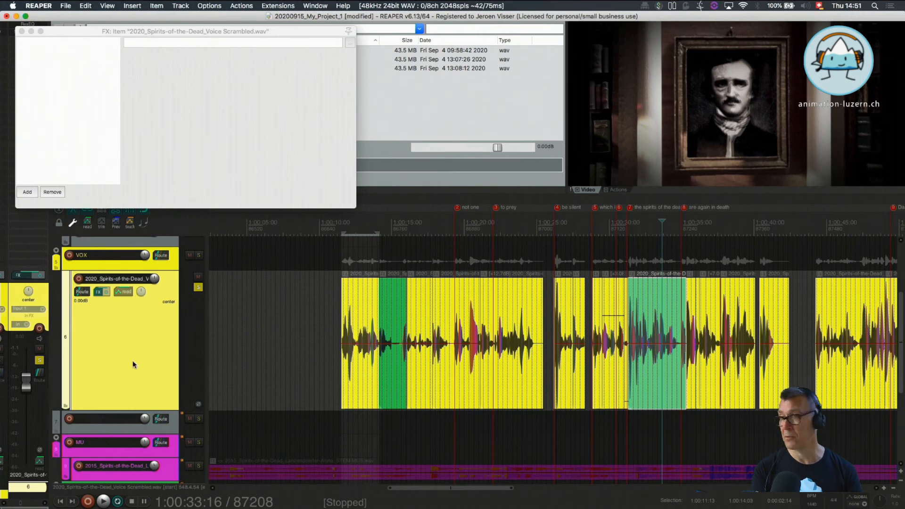
Check the voice track's effects chain, close it, and show the track's volume envelope
left_click(101, 291)
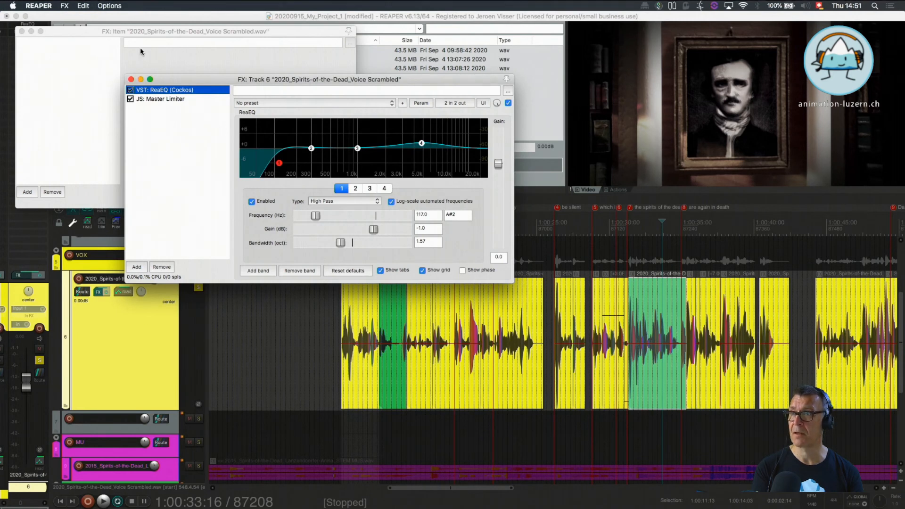
left_click(131, 79)
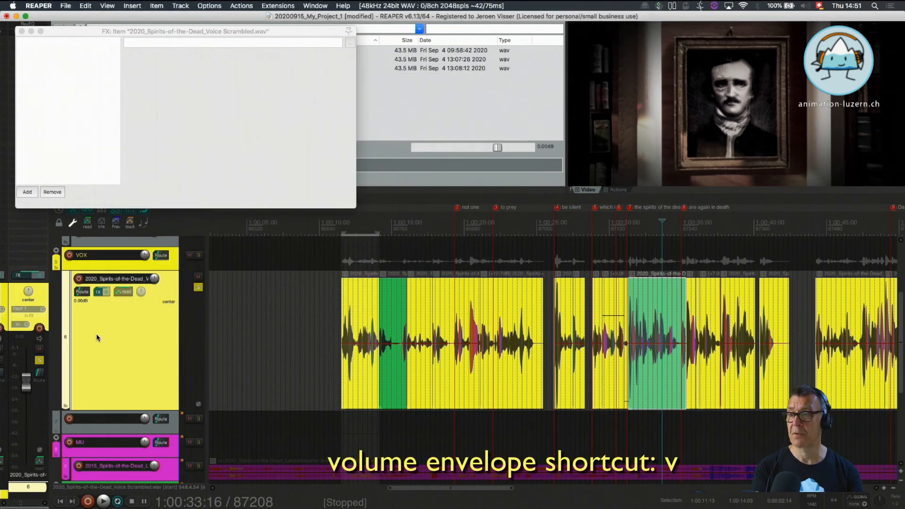
key("v")
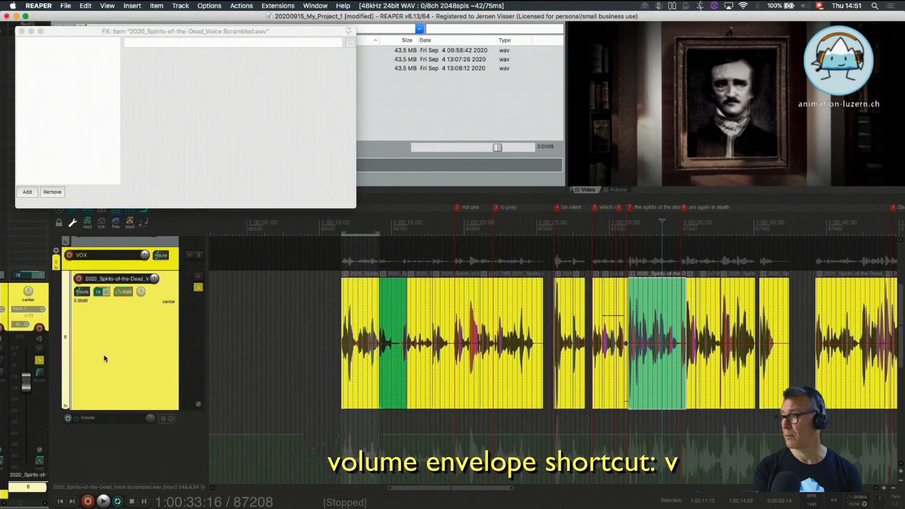
scroll(104, 357, "down", 3)
left_click(102, 353)
left_click(409, 419)
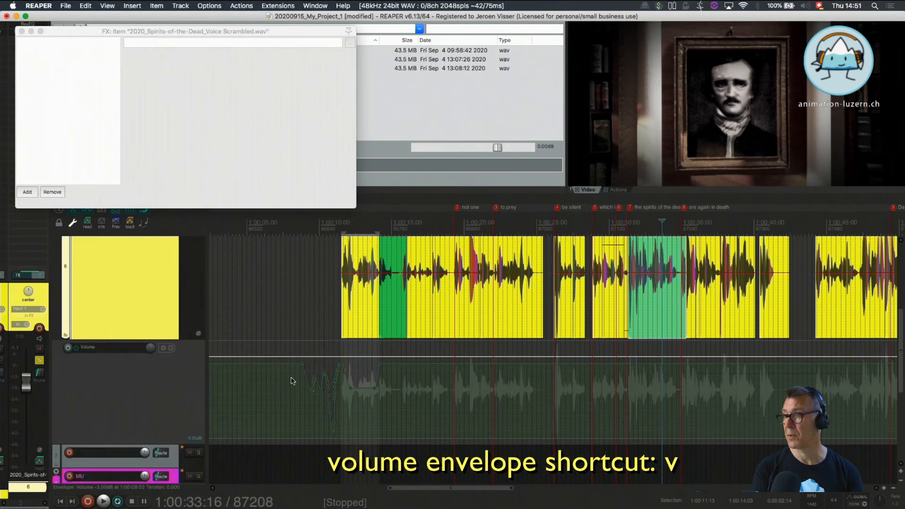
Clear the volume envelope's dips between 1:00:08:00 and 1:00:15:00 and draw freehand volume curves below the two green clips
left_click_drag(291, 378, 391, 388)
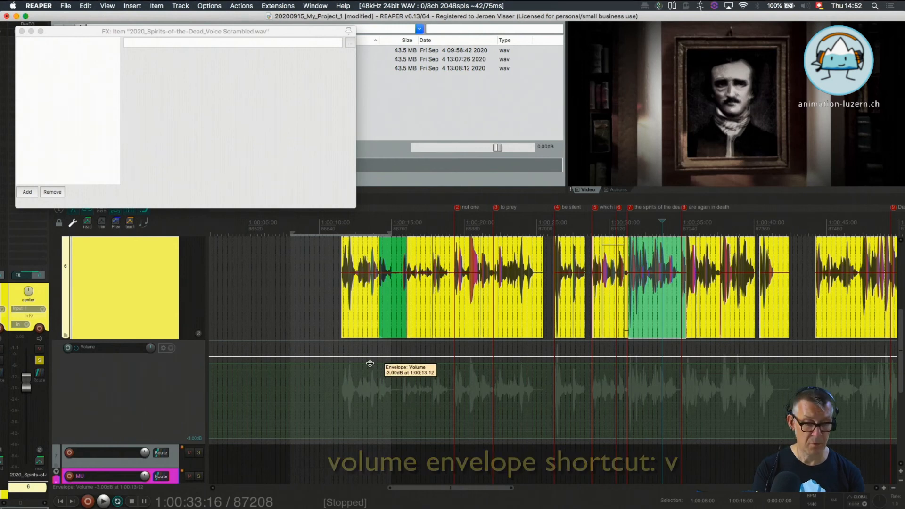
left_click_drag(370, 363, 420, 364)
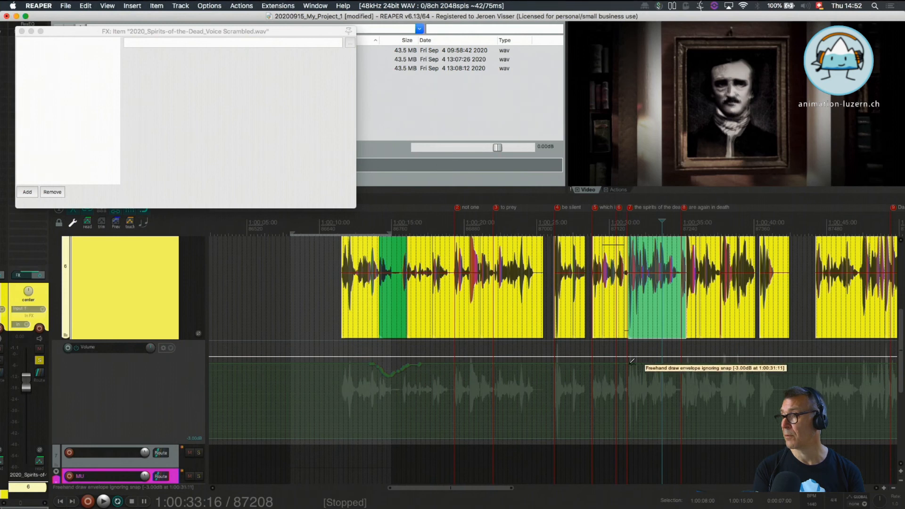
mouse_move(632, 361)
left_mouse_down()
mouse_move(644, 380)
mouse_move(670, 379)
mouse_move(694, 361)
left_mouse_up()
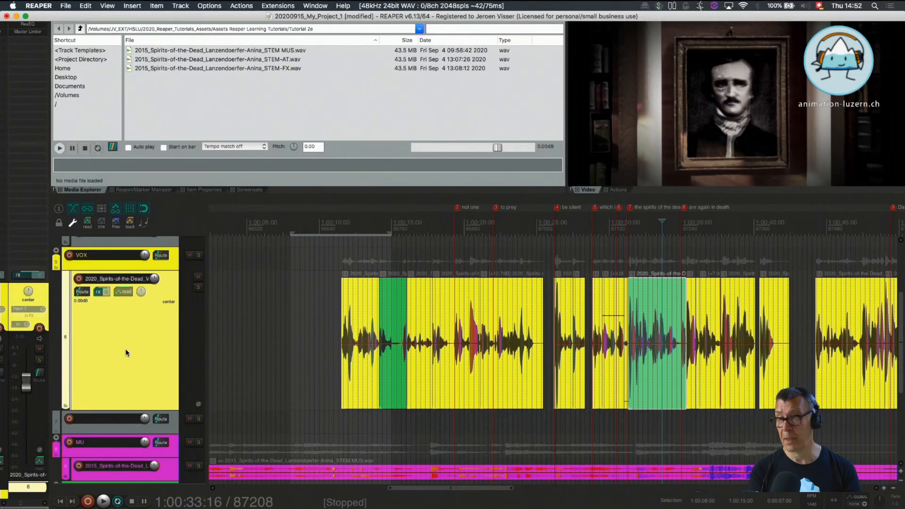
Enlarge the music stem track inside the MU folder and return to the voice track
scroll(141, 392, "down", 3)
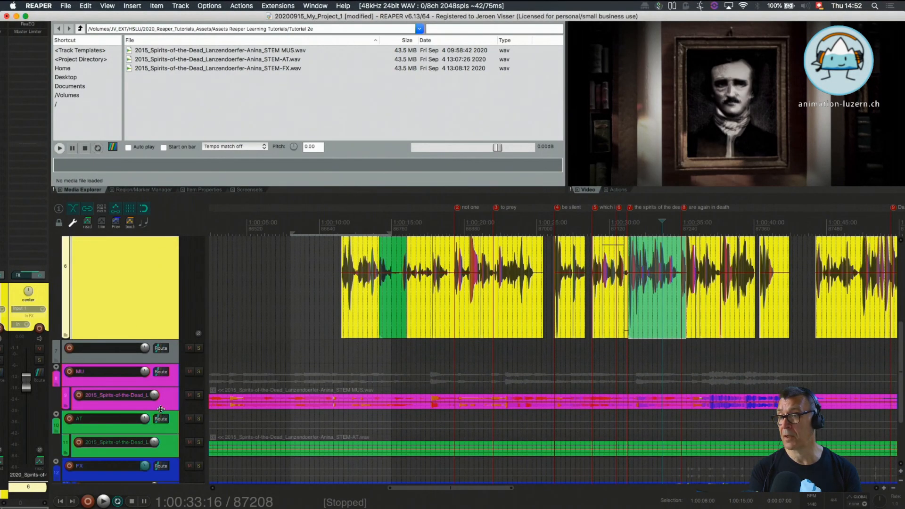
left_click_drag(161, 412, 158, 481)
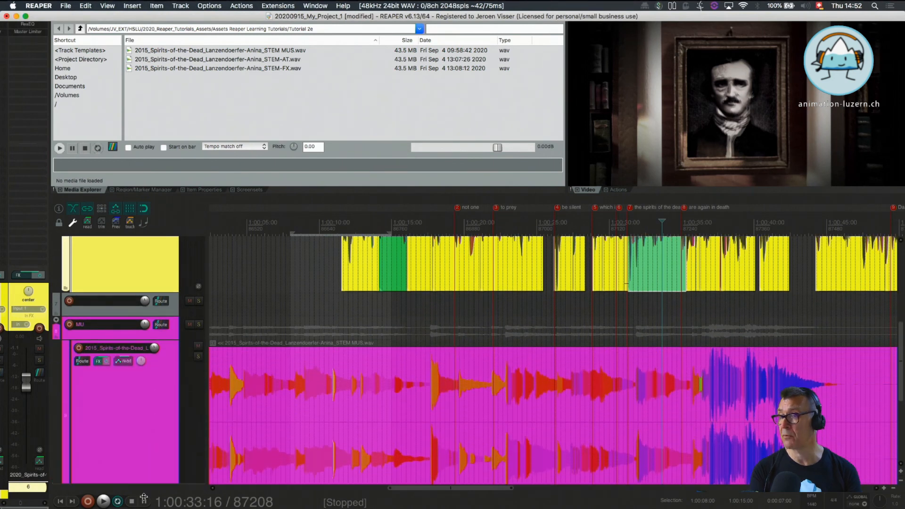
scroll(153, 388, "down", 5)
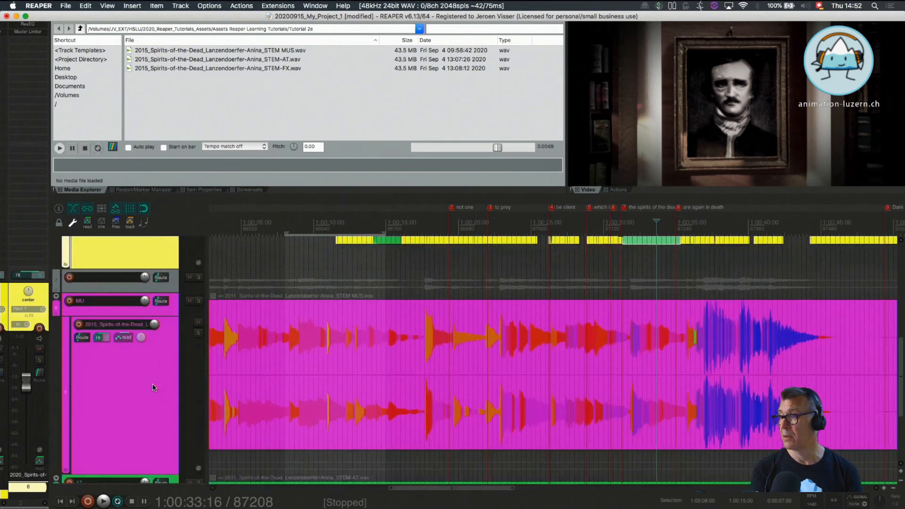
scroll(153, 388, "down", 2)
scroll(153, 388, "up", 10)
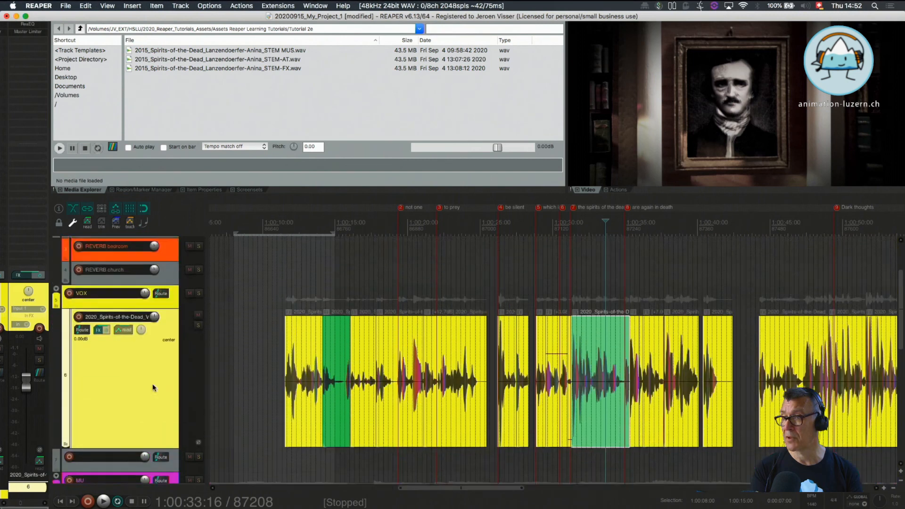
scroll(153, 387, "down", 2)
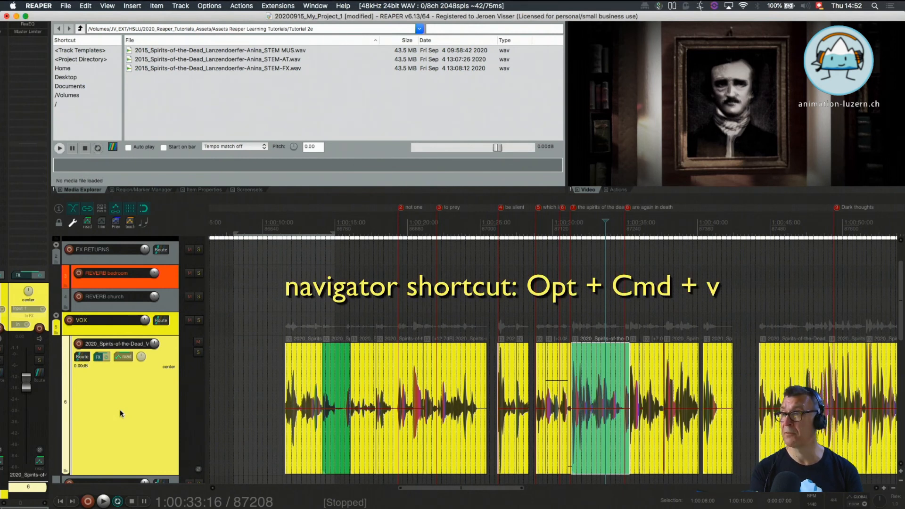
Open the Navigator, undock it, and place it as a floating window over the track list
key("alt+super+v")
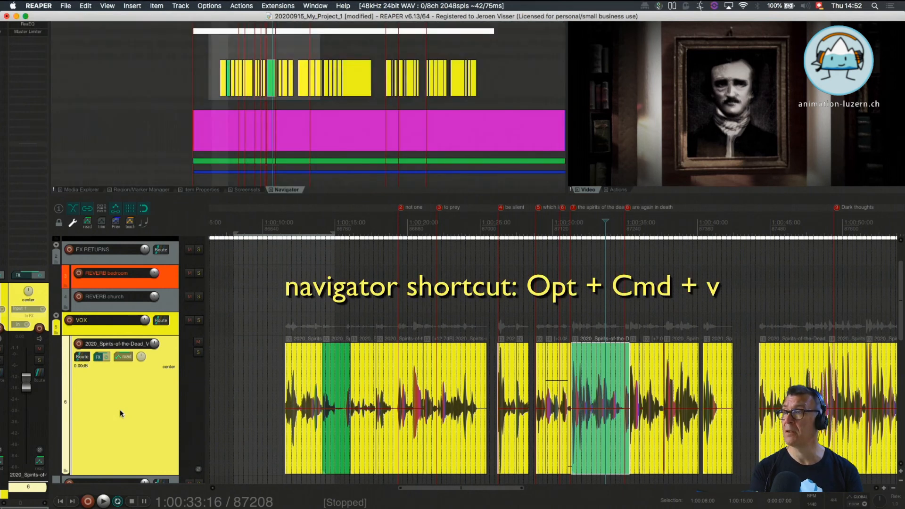
right_click(288, 191)
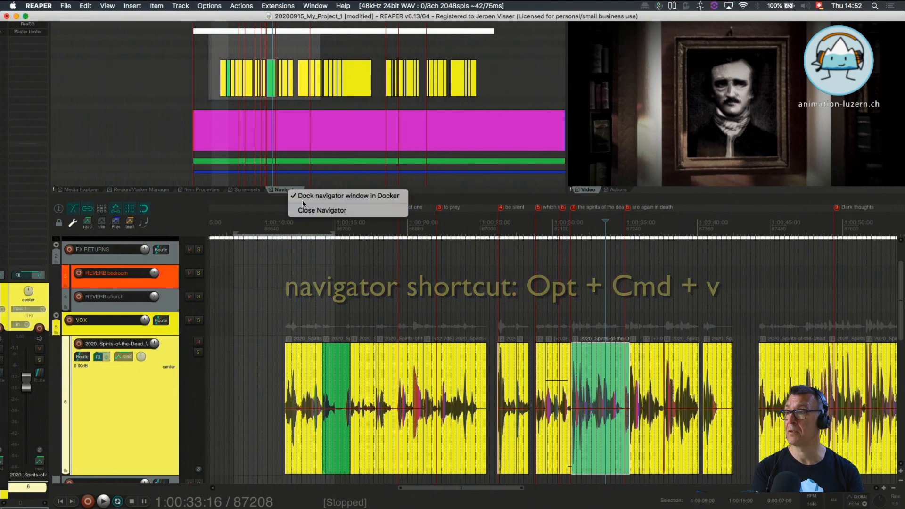
left_click(314, 195)
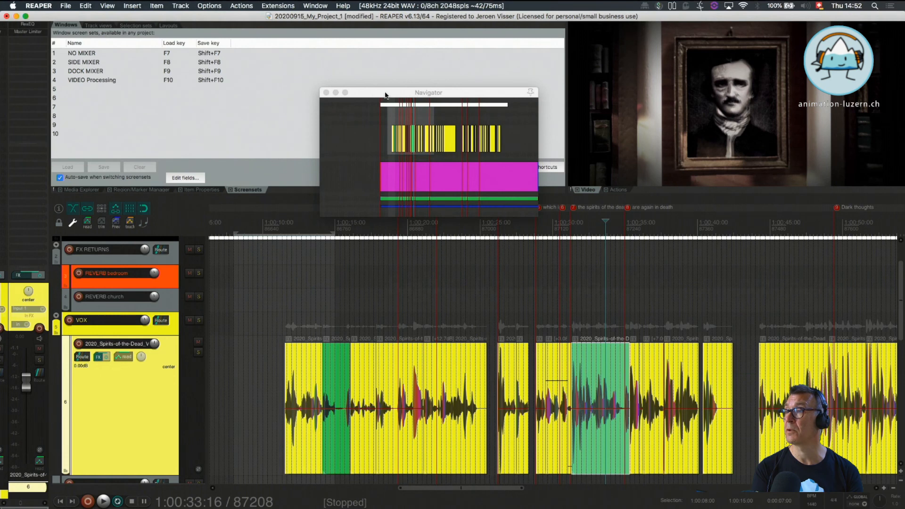
left_click_drag(384, 95, 181, 254)
Dock the Navigator again and use it to shift the arrange view to the voice clips around the "Dark thoughts" marker
right_click(133, 270)
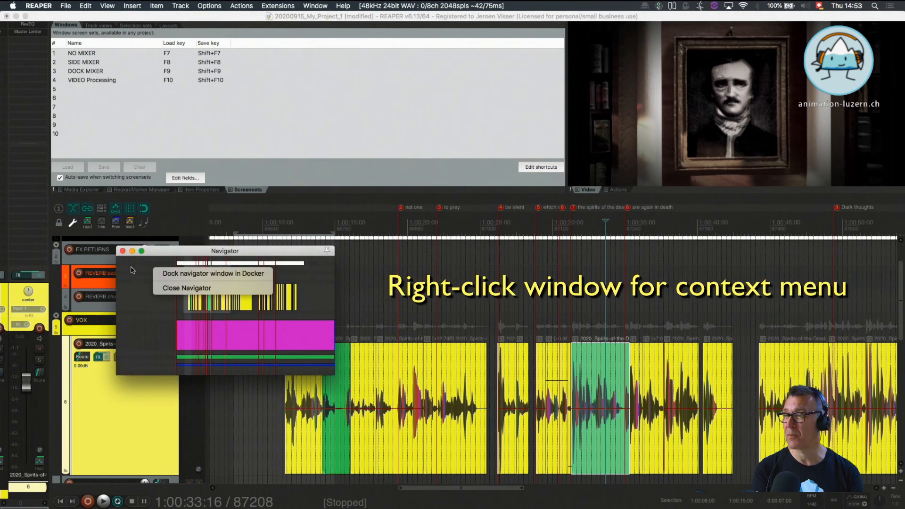
left_click(166, 274)
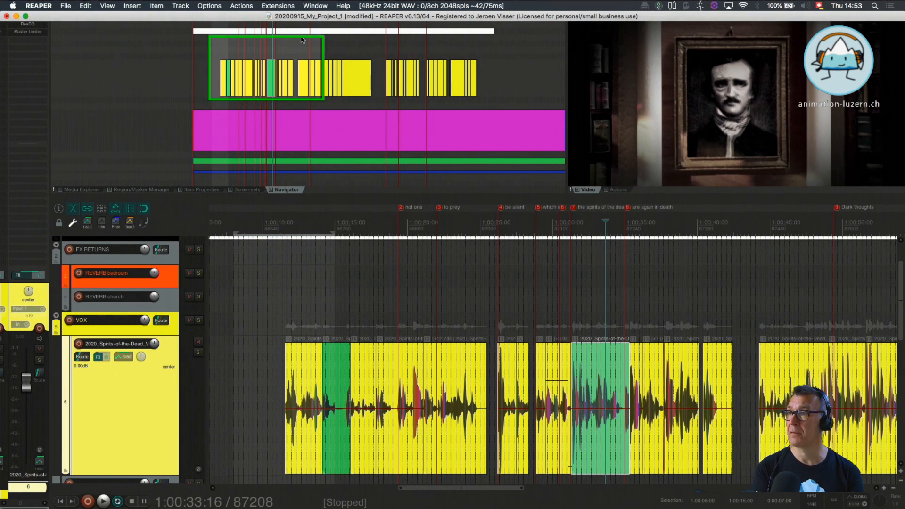
left_click_drag(260, 62, 337, 45)
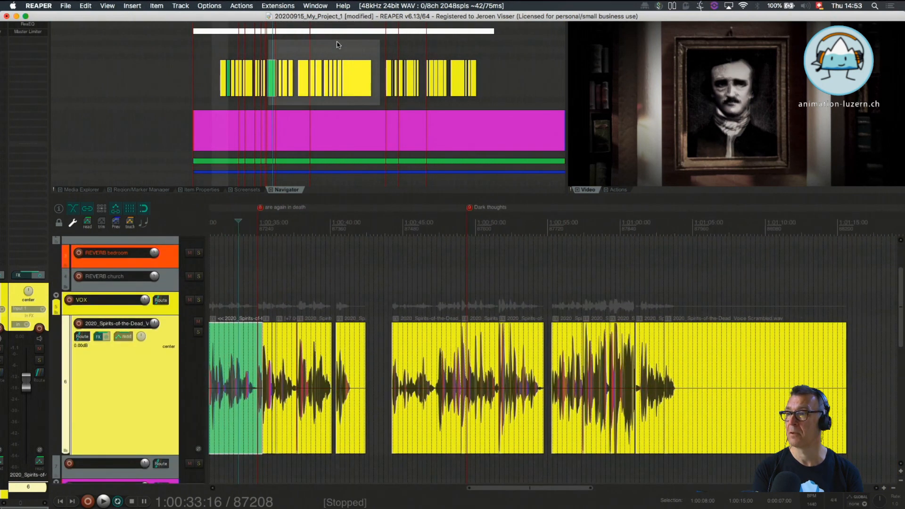
Undock the Navigator from the docker and dock it again
right_click(282, 193)
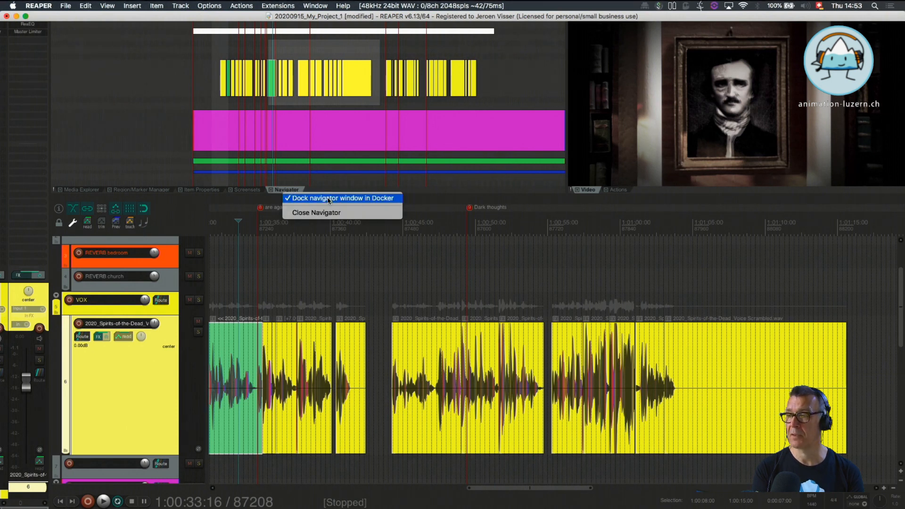
left_click(298, 201)
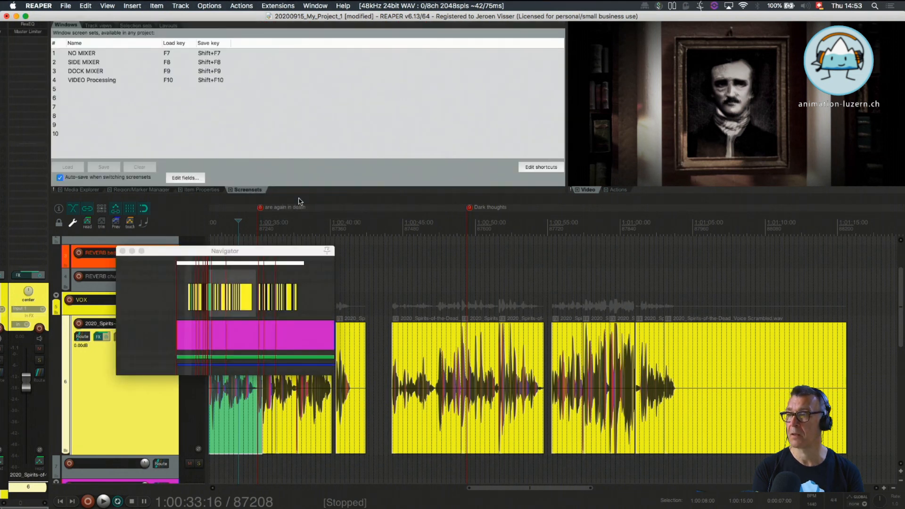
right_click(134, 313)
left_click(156, 321)
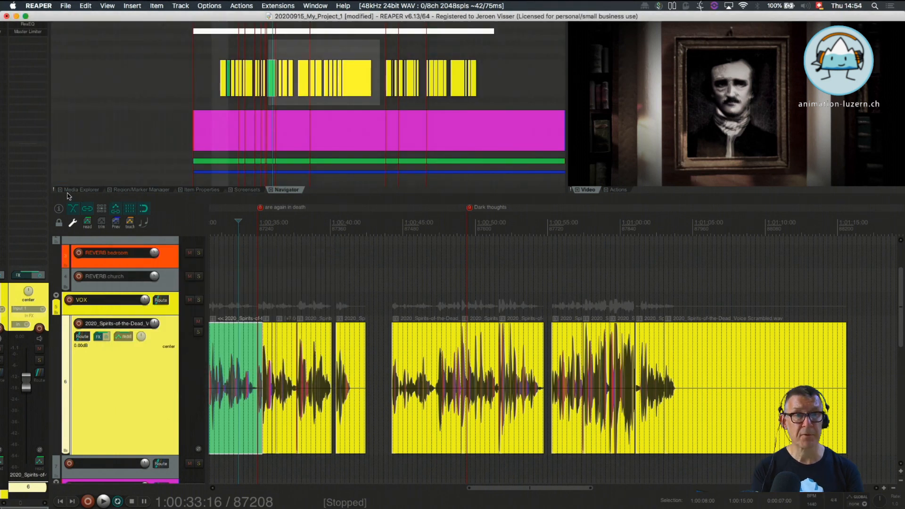